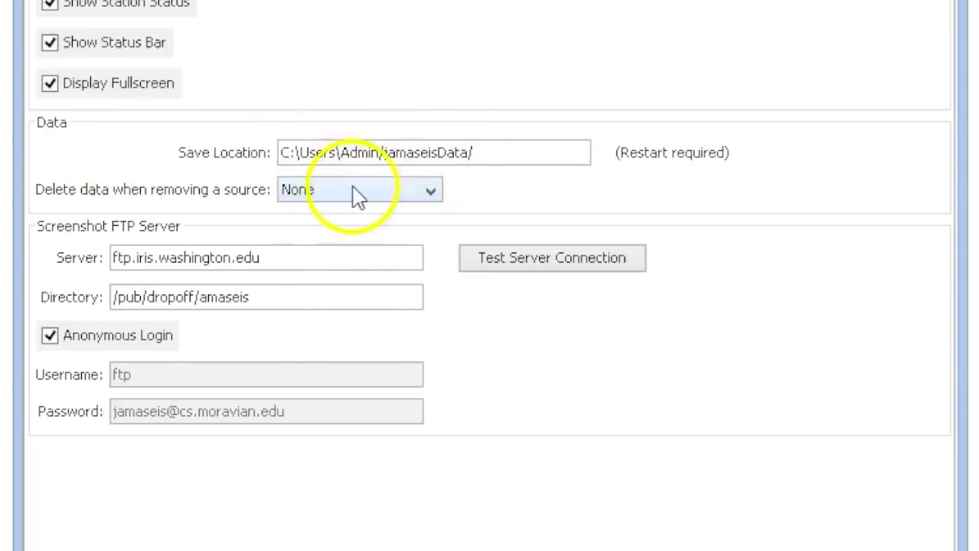
Set the option for deleting data when removing a source to None and check the data save location.
left_click(392, 191)
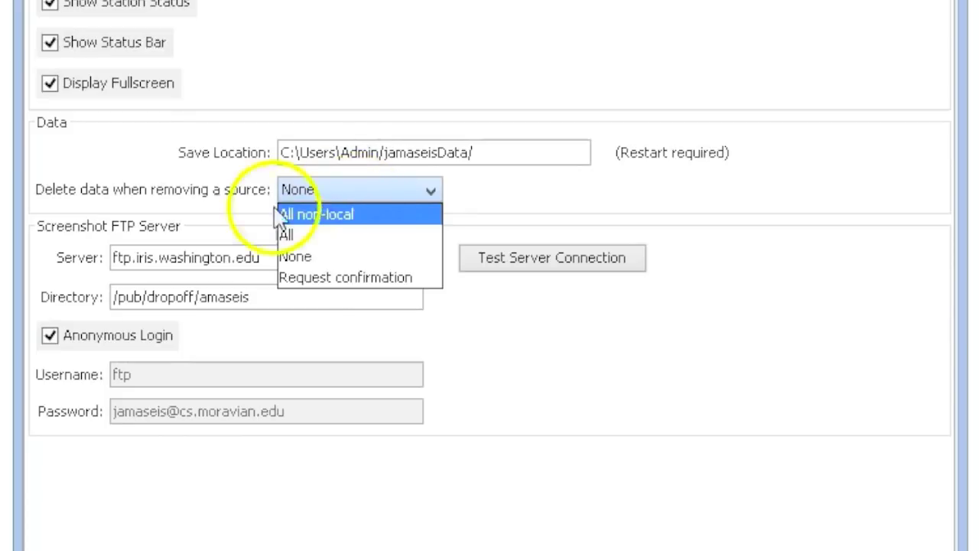
left_click(304, 260)
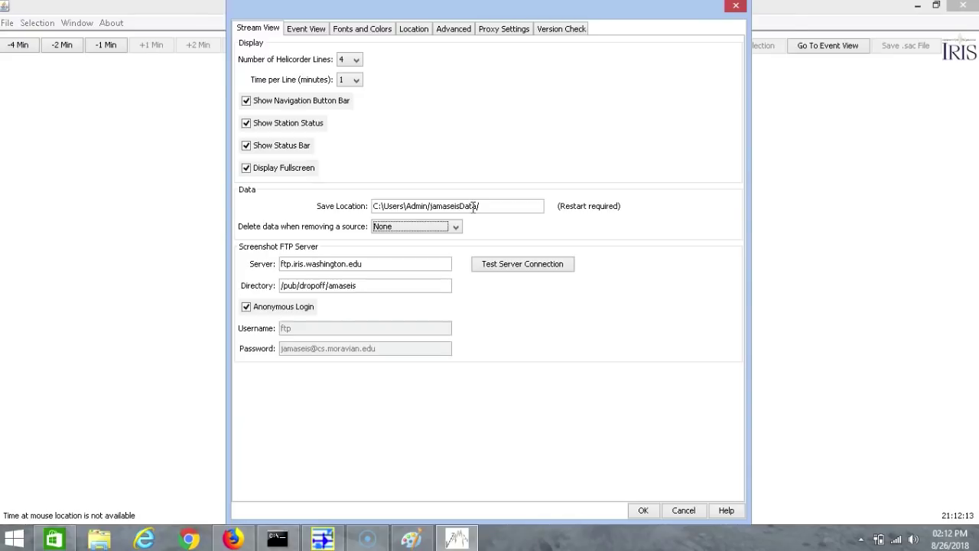
left_click(455, 228)
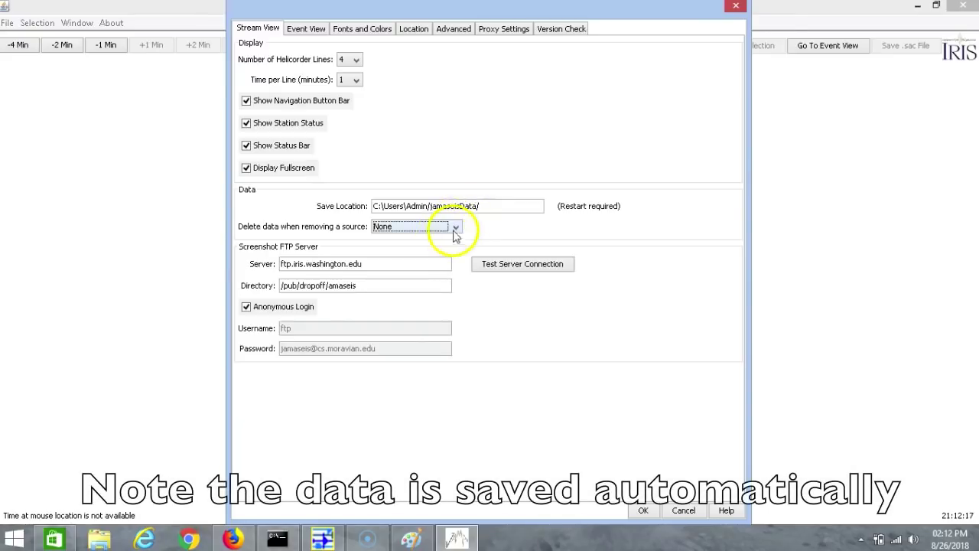
left_click(396, 264)
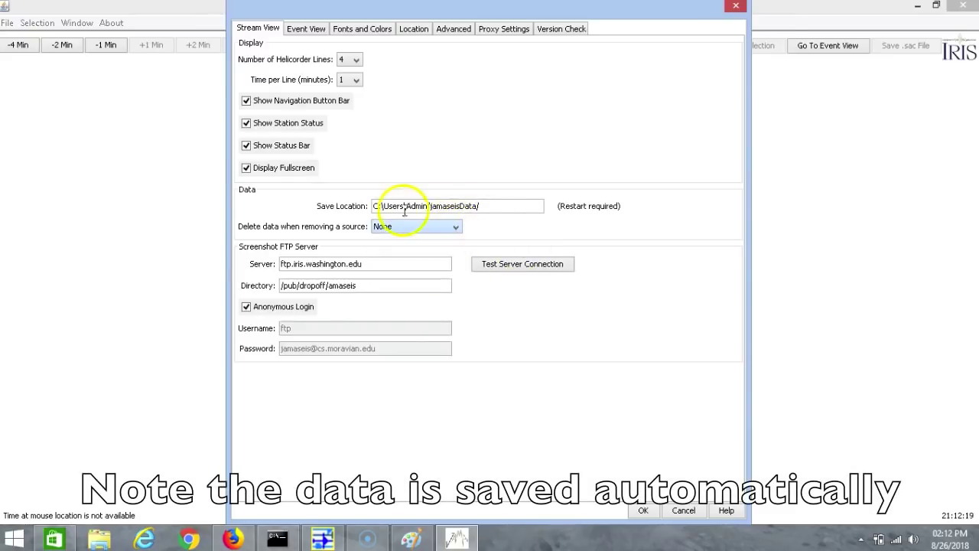
mouse_move(459, 213)
left_mouse_down()
mouse_move(400, 203)
mouse_move(450, 205)
left_mouse_up()
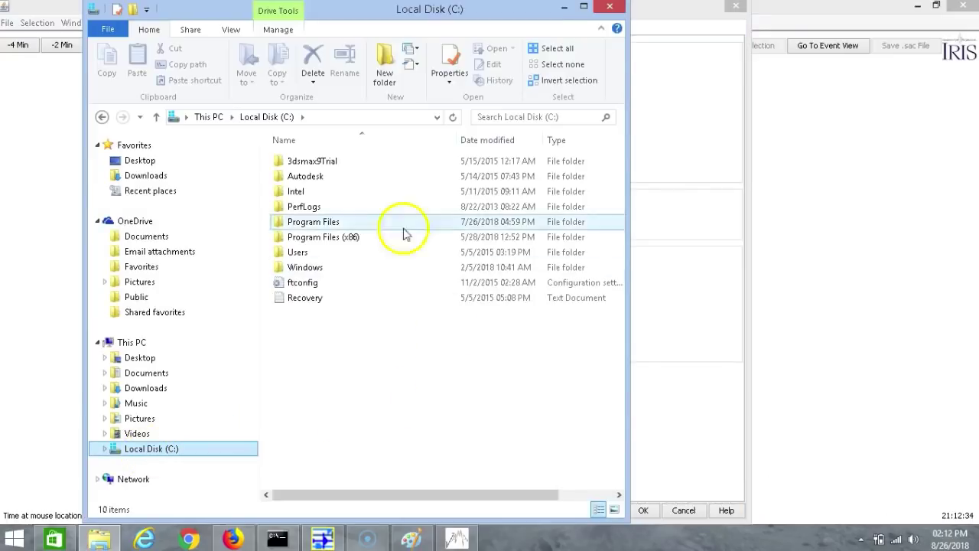
Browse in File Explorer to the data save folder C:\Users\Admin\jamaseisData.
double_click(296, 255)
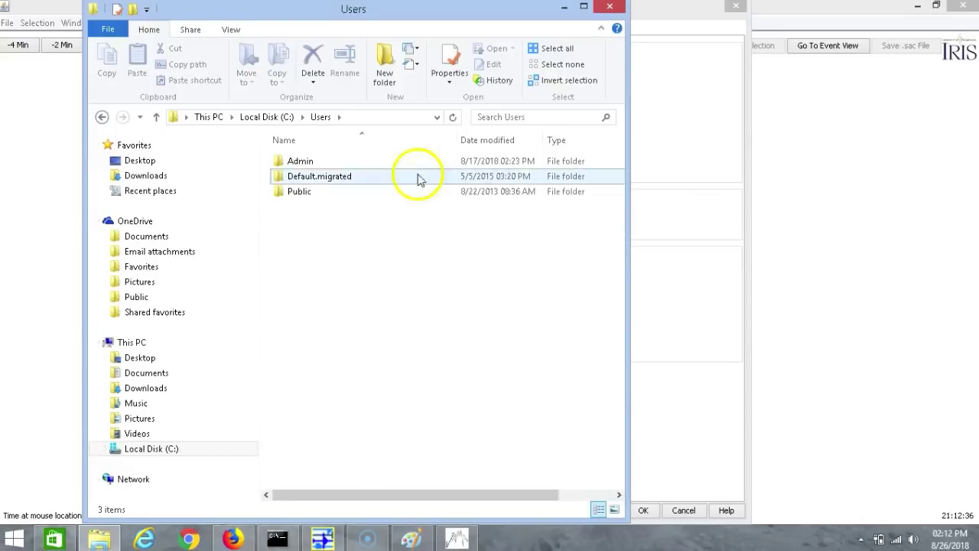
double_click(323, 163)
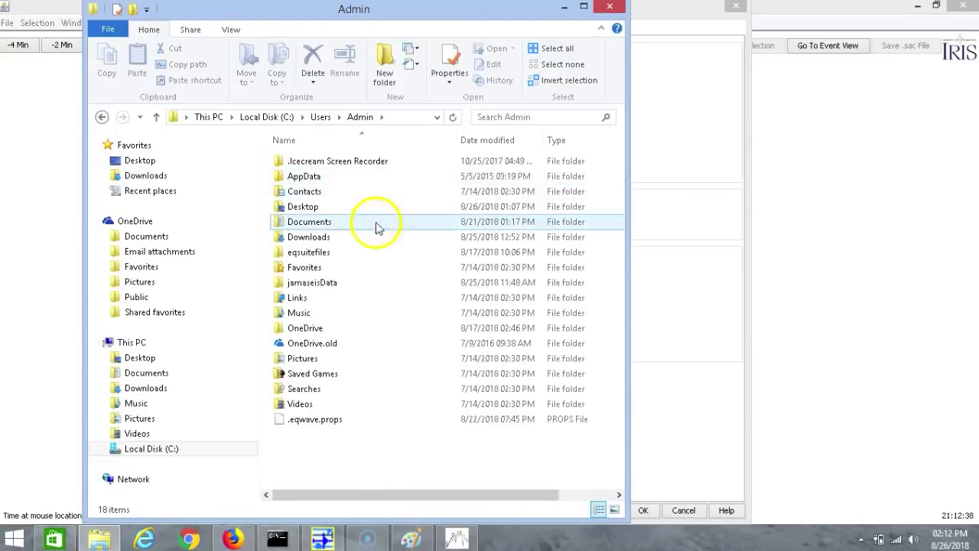
left_click(323, 283)
double_click(324, 283)
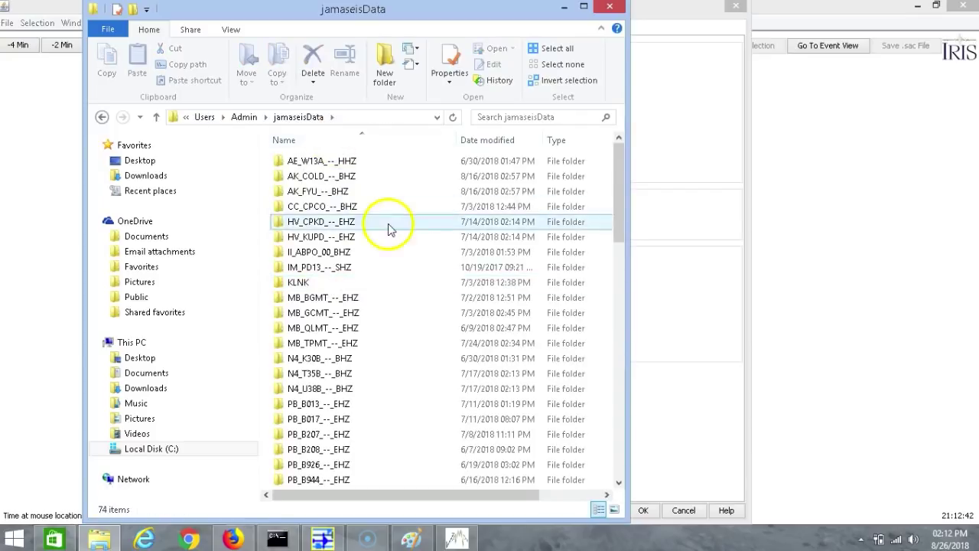
Look through the station folders in jamaseisData and open the WY_YMC_01_EHZ folder.
scroll(395, 235, "down", 2)
scroll(395, 236, "down", 15)
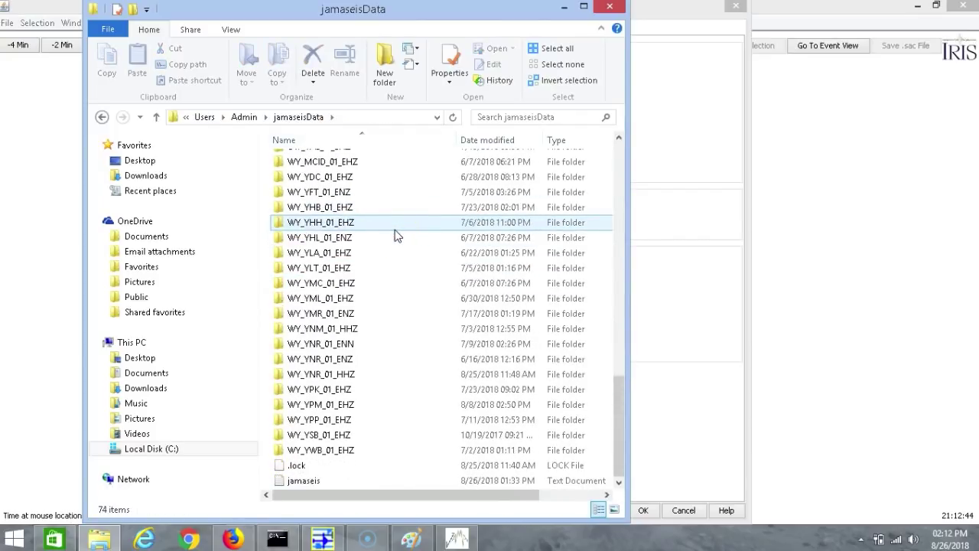
scroll(396, 236, "up", 16)
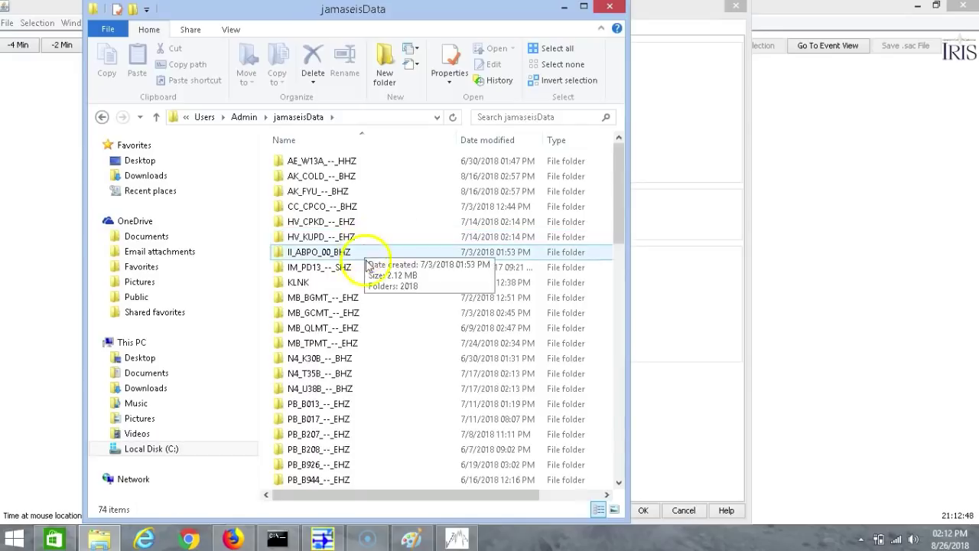
mouse_move(389, 227)
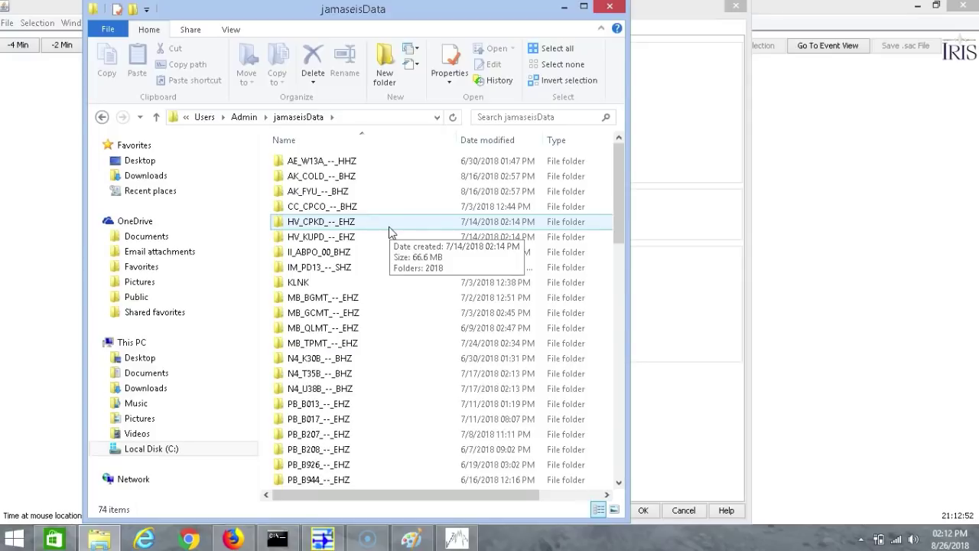
scroll(421, 237, "down", 15)
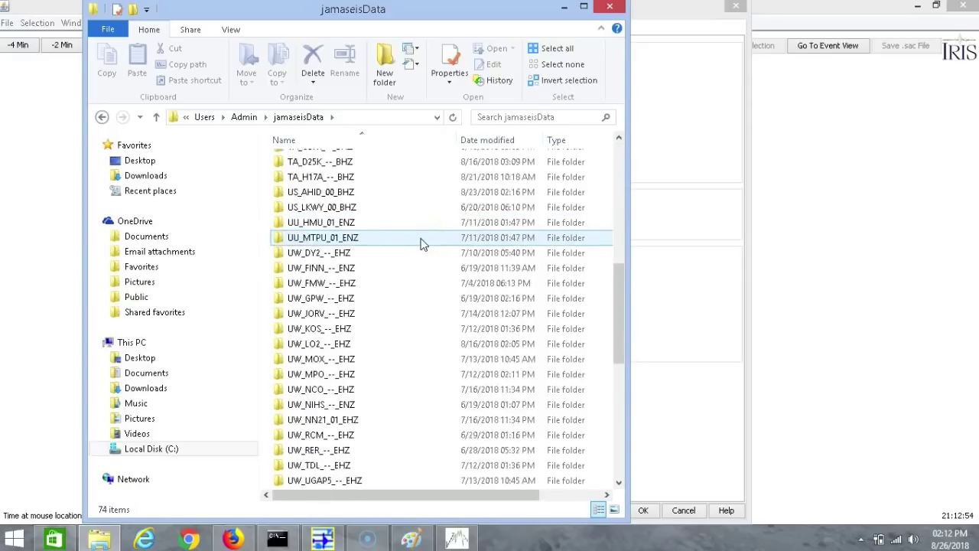
scroll(421, 243, "down", 4)
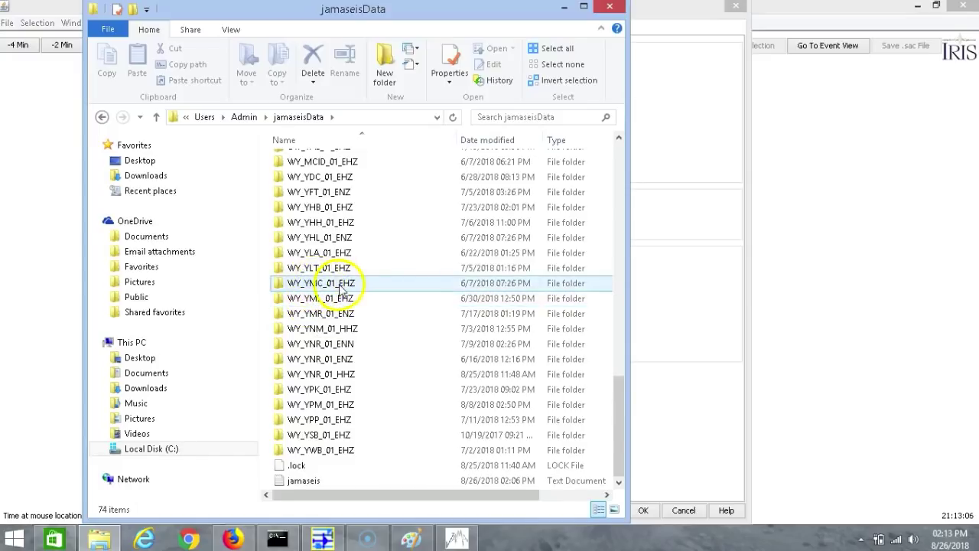
mouse_move(339, 290)
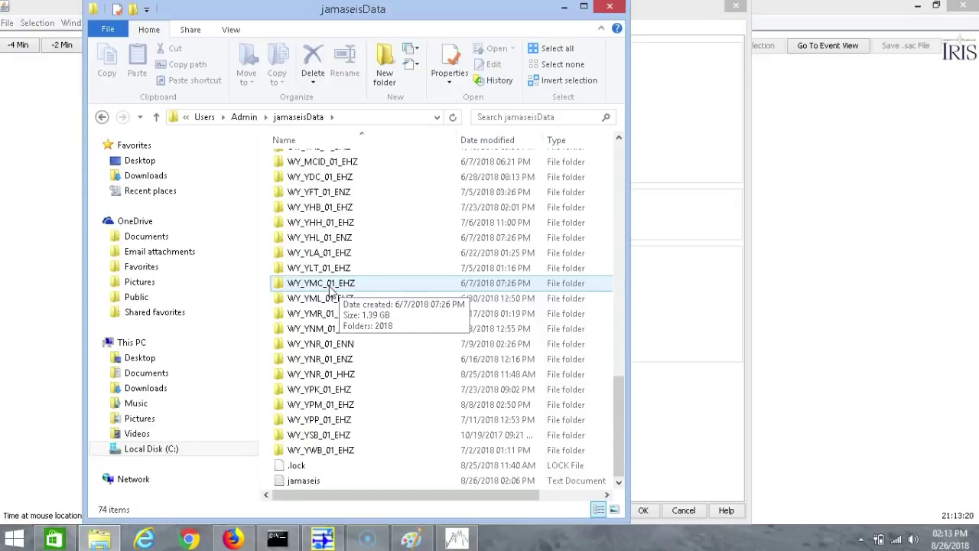
double_click(330, 284)
left_click(316, 272)
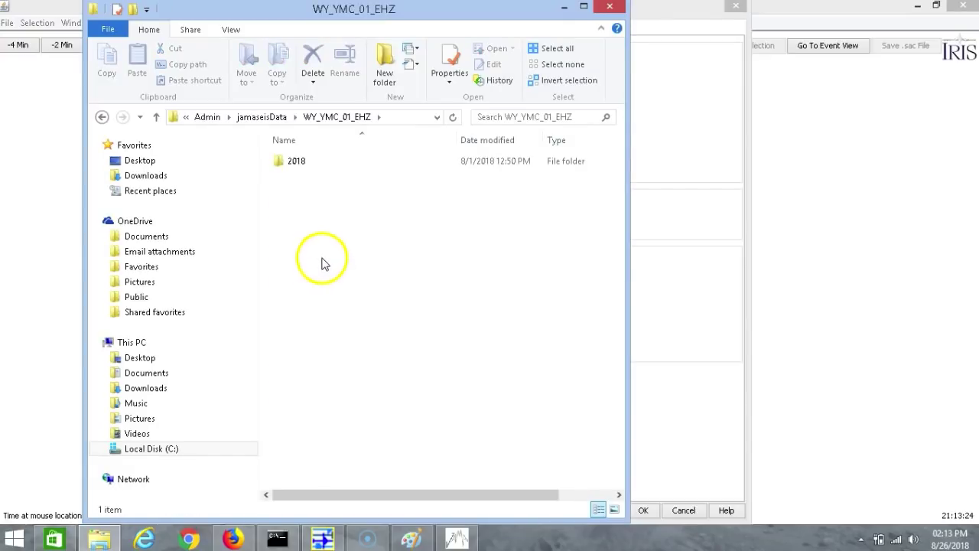
Open the station's 2018 folder, month folder 8 and day folder 2.
left_click(296, 163)
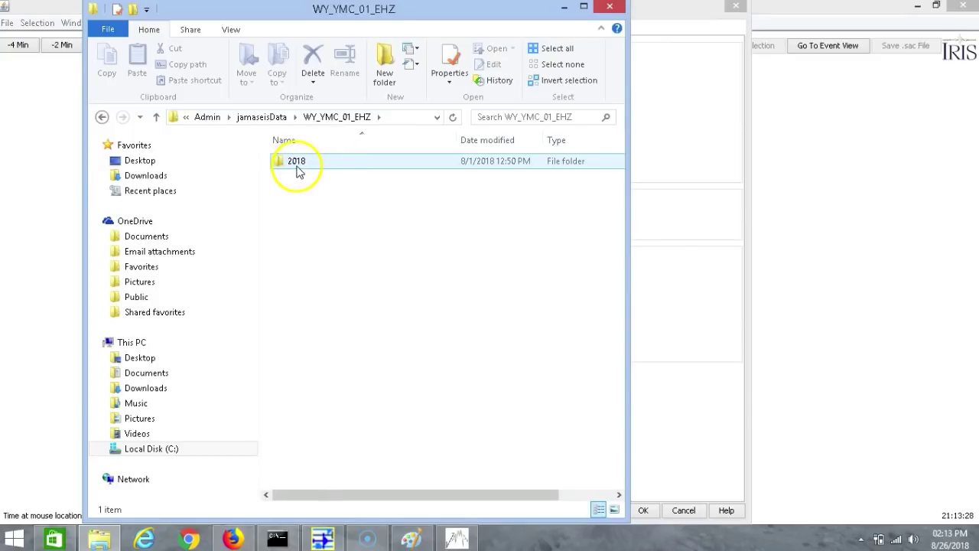
double_click(298, 172)
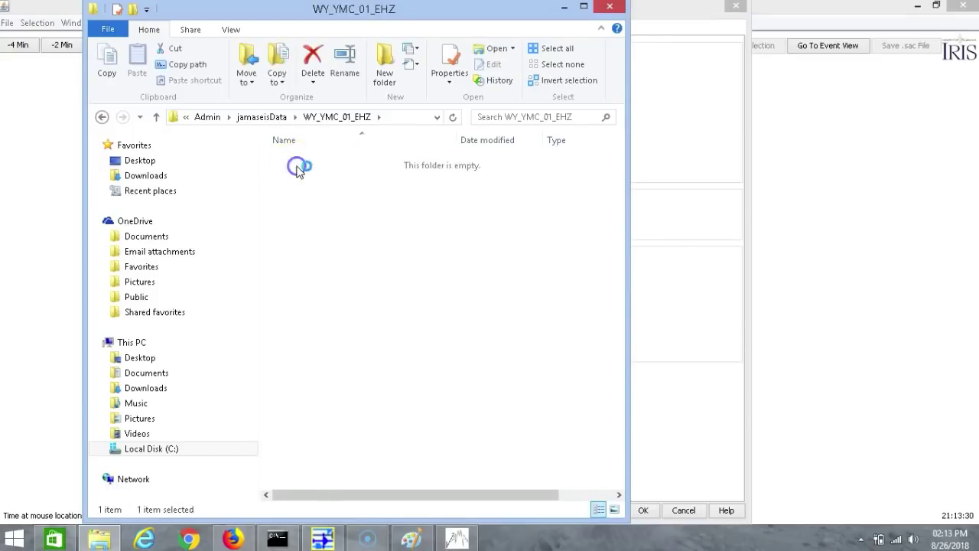
left_click(306, 165)
left_click(297, 176)
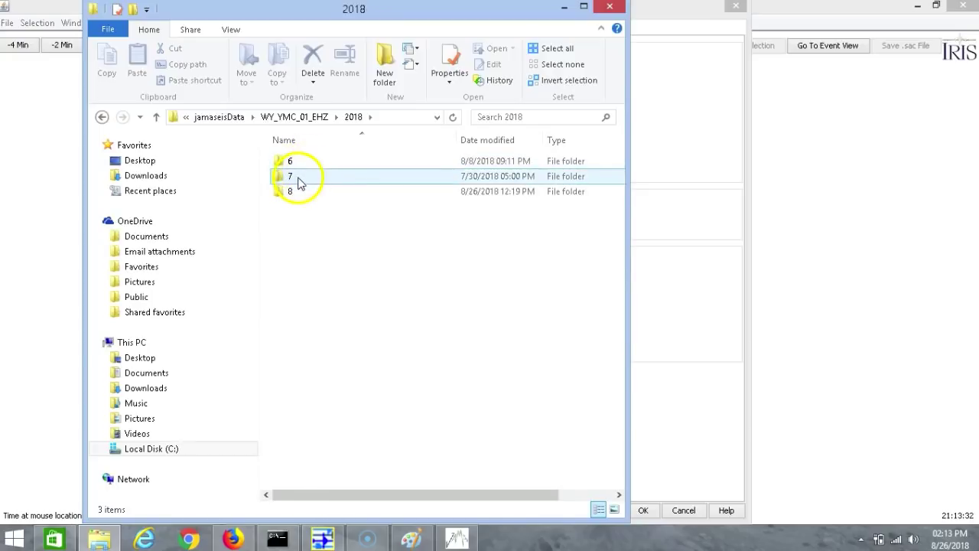
left_click(306, 193)
left_click(309, 216)
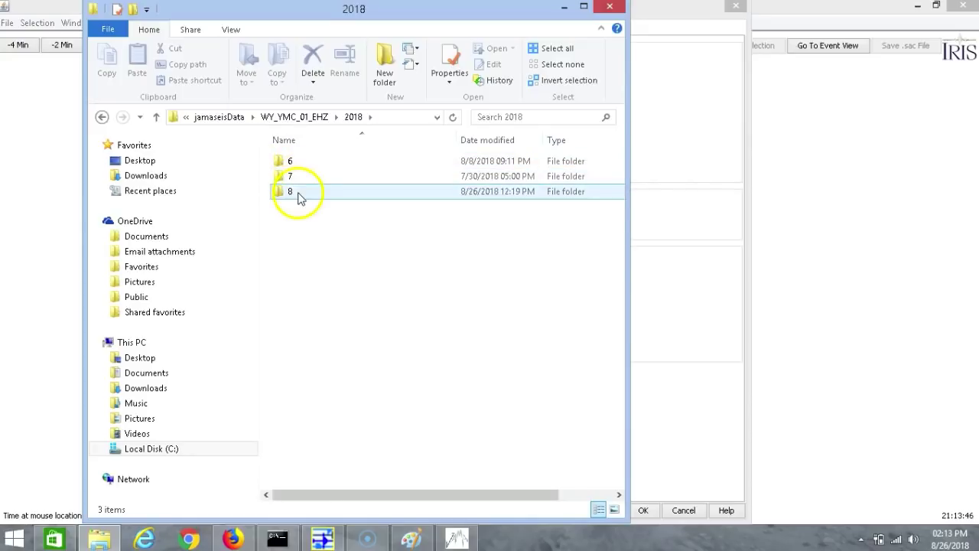
double_click(299, 193)
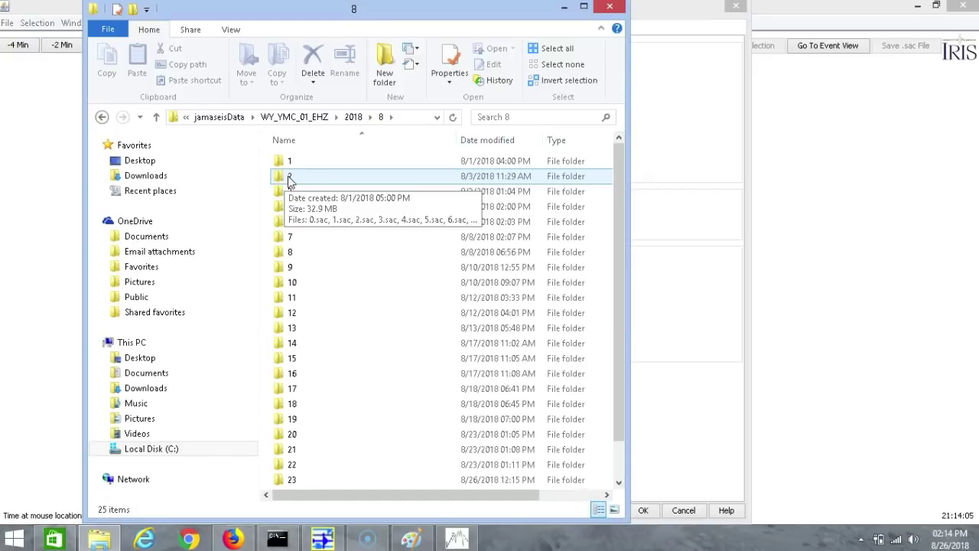
double_click(290, 178)
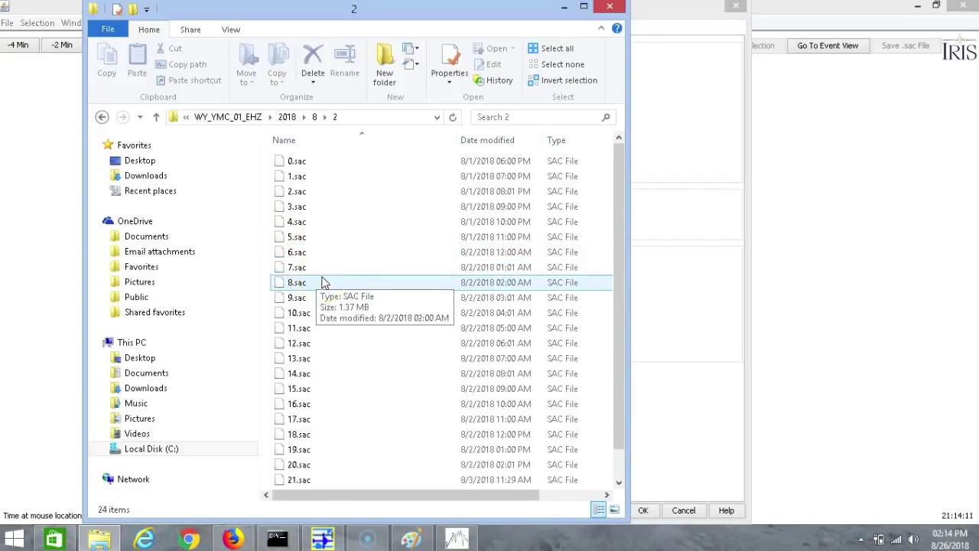
Examine the hourly SAC files saved in the day 2 folder.
left_click(313, 252)
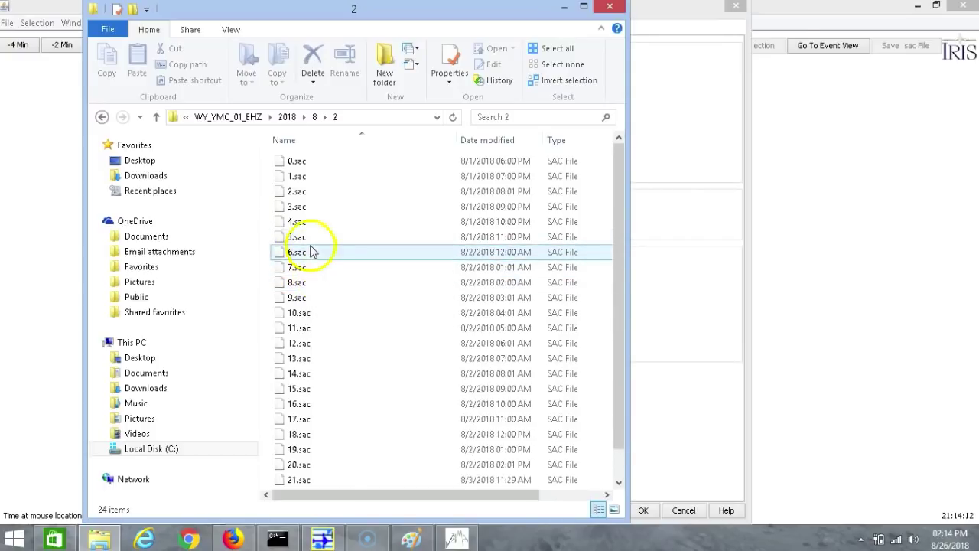
double_click(404, 221)
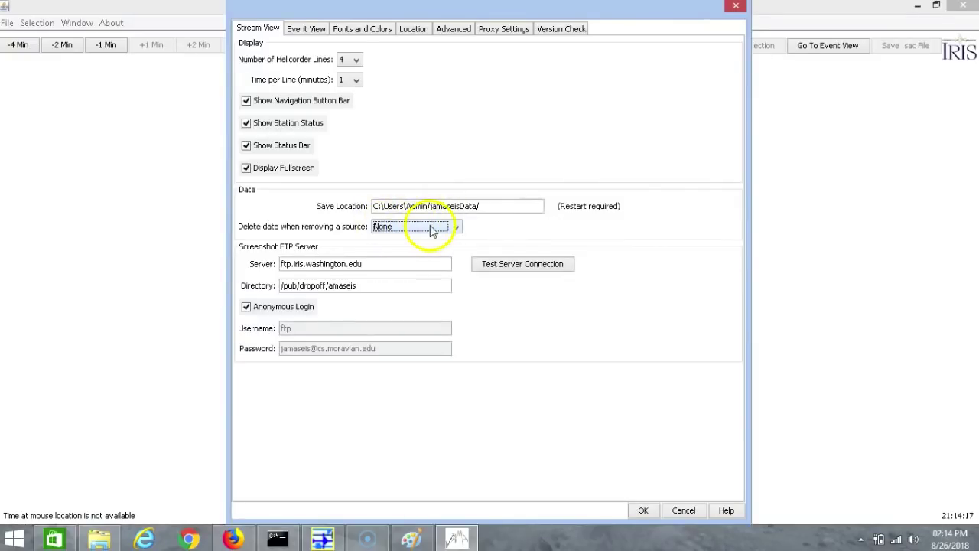
left_click(98, 539)
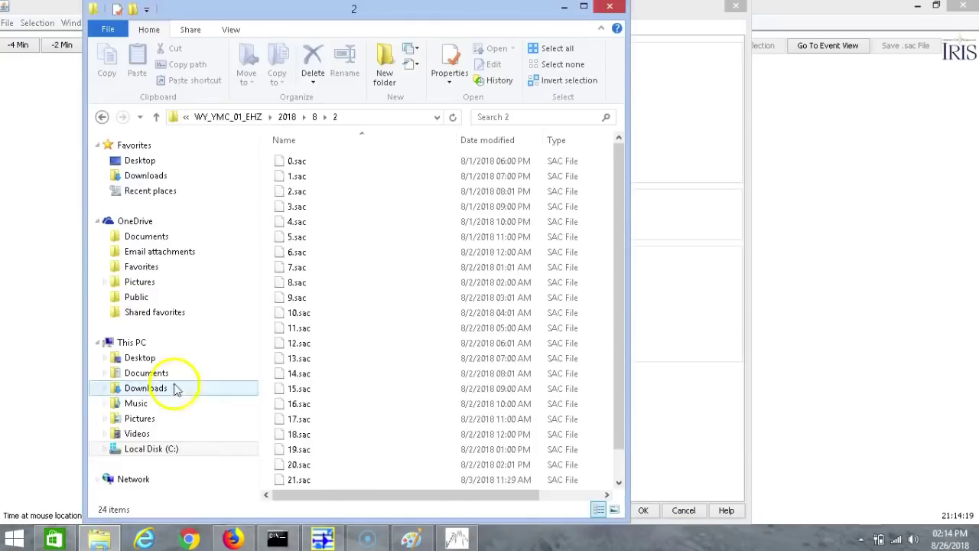
scroll(271, 258, "down", 1)
scroll(271, 258, "up", 1)
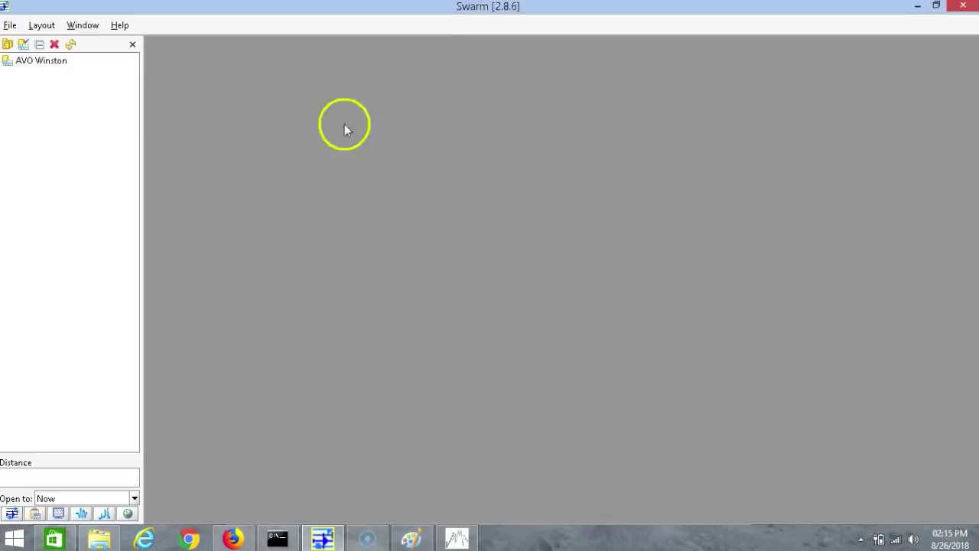
In Swarm, start opening wave files and go up to the jamaseisData folder.
left_click(12, 27)
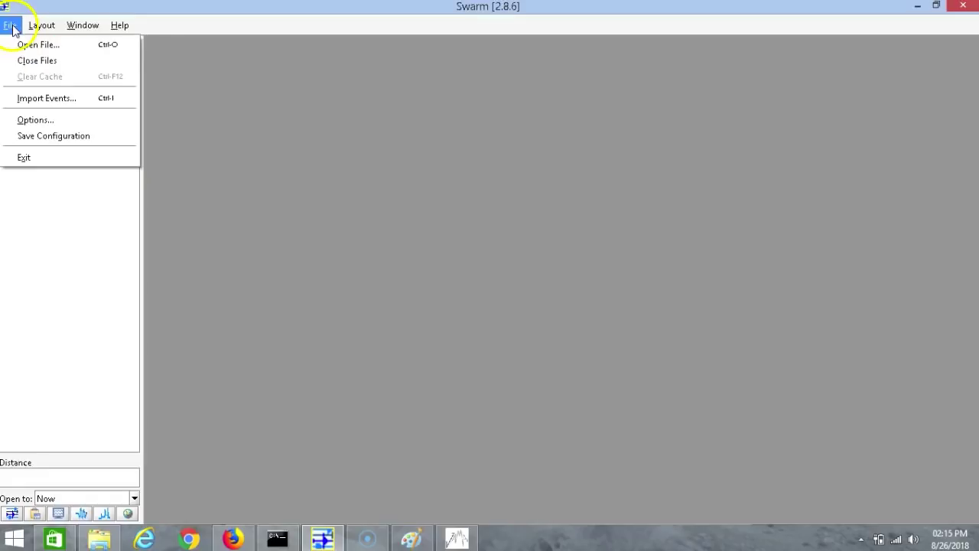
left_click(20, 44)
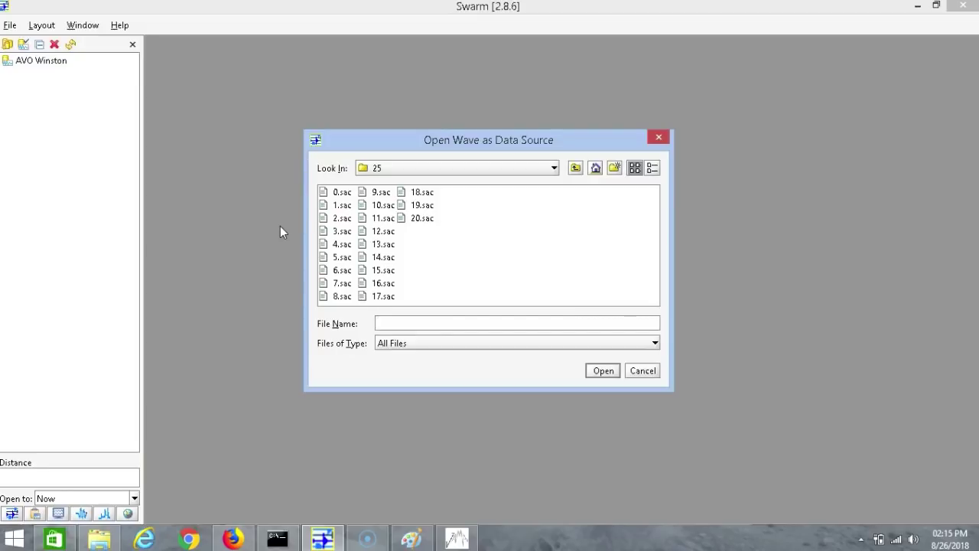
left_click(575, 170)
left_click(575, 170)
left_click(575, 168)
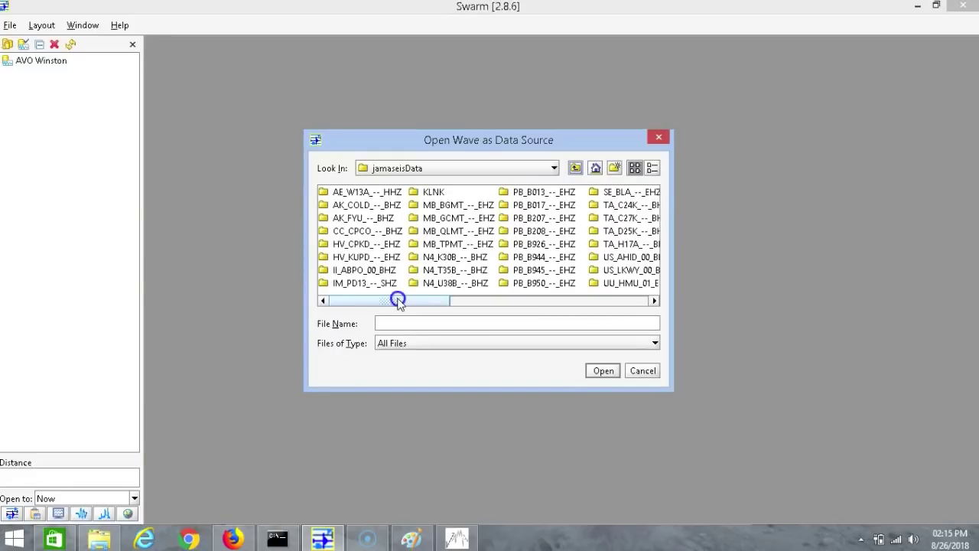
Browse to day folder 2 of month 8, 2018, inside the WY_YMC_01_EHZ station folder.
left_click_drag(398, 300, 607, 285)
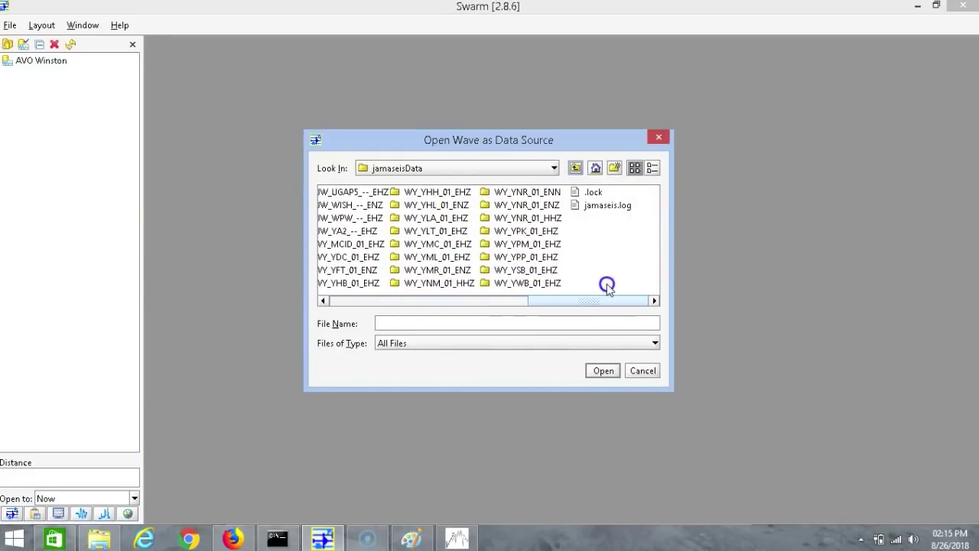
double_click(438, 244)
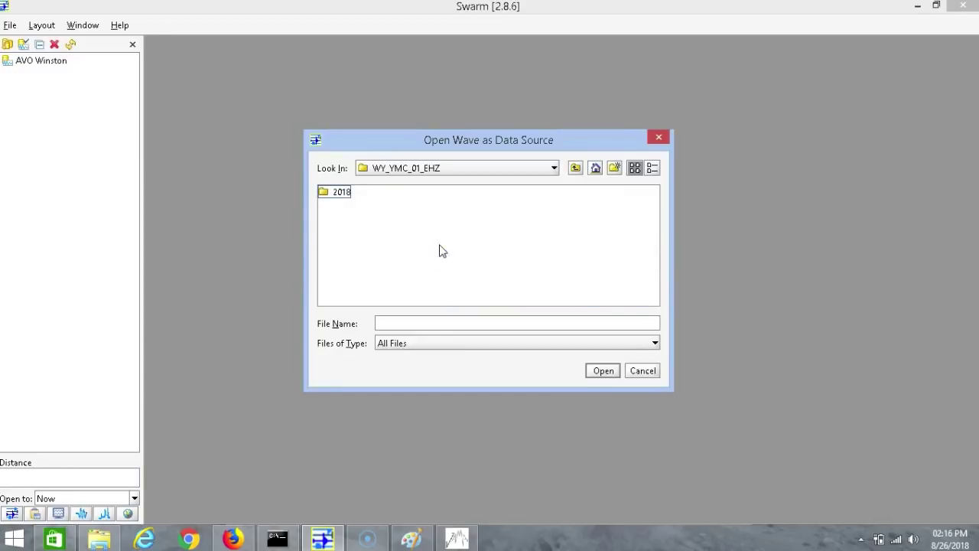
double_click(342, 194)
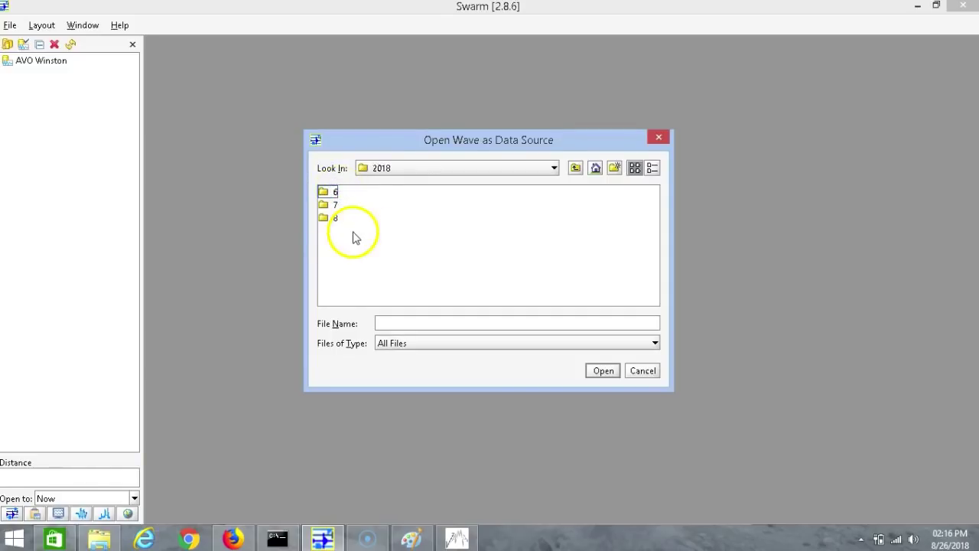
double_click(325, 220)
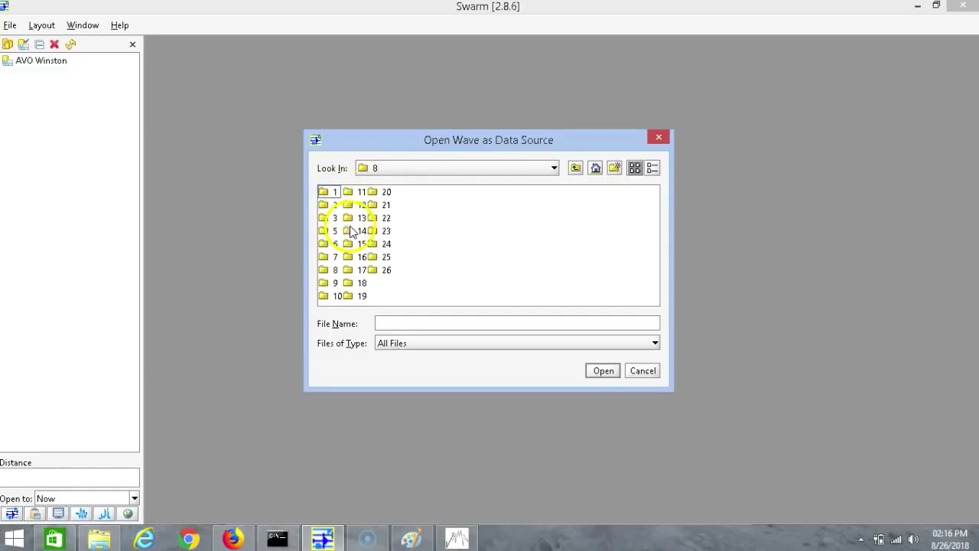
double_click(329, 205)
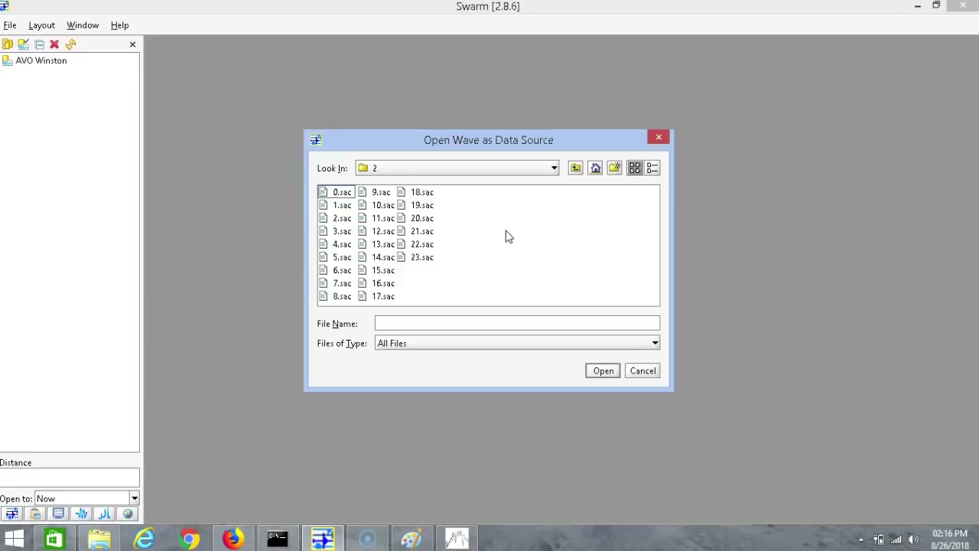
Select all files from 0.sac to 23.sac and open them as a data source.
left_click(419, 257)
left_click(342, 196, "shift")
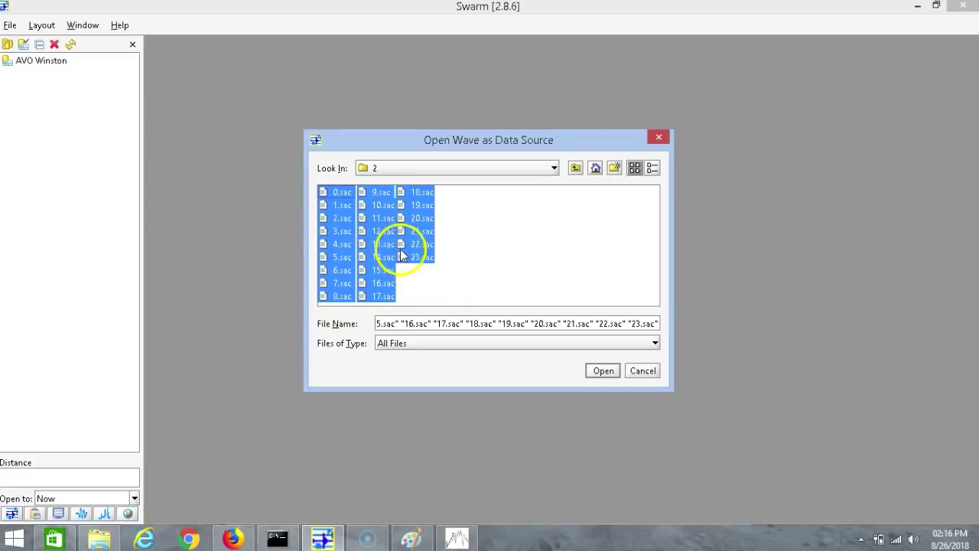
left_click(602, 371)
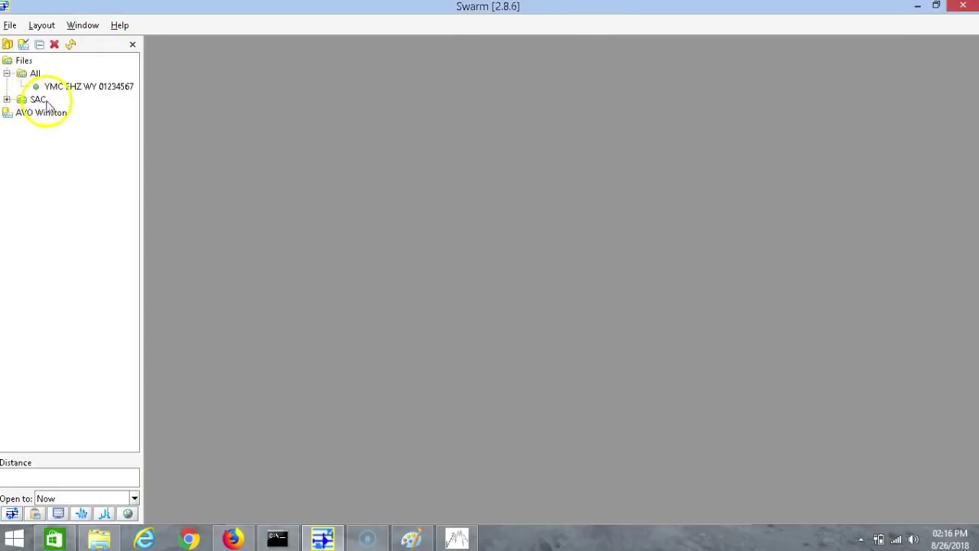
View the helicorder for YMC EHZ WY, paging back to the start of the August 2 data, and close it.
double_click(85, 90)
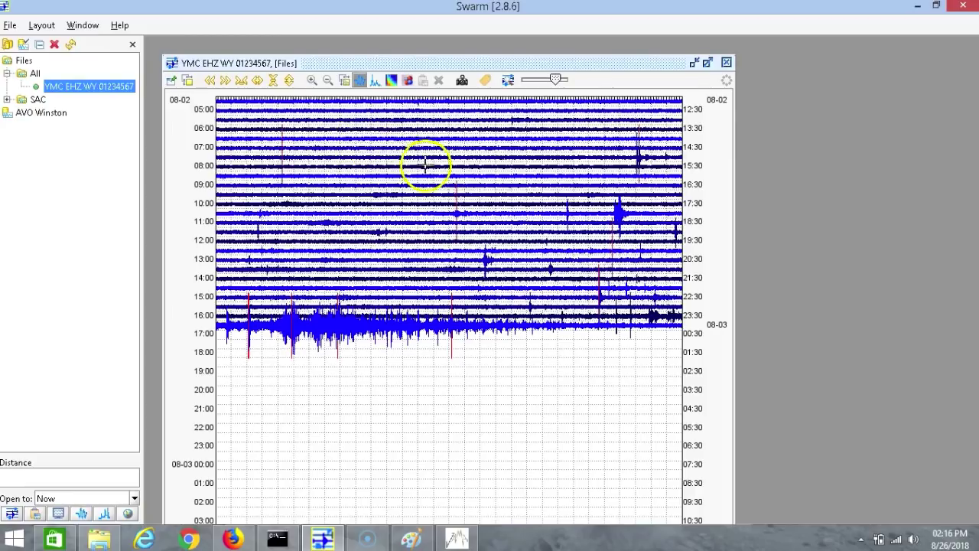
left_click(211, 80)
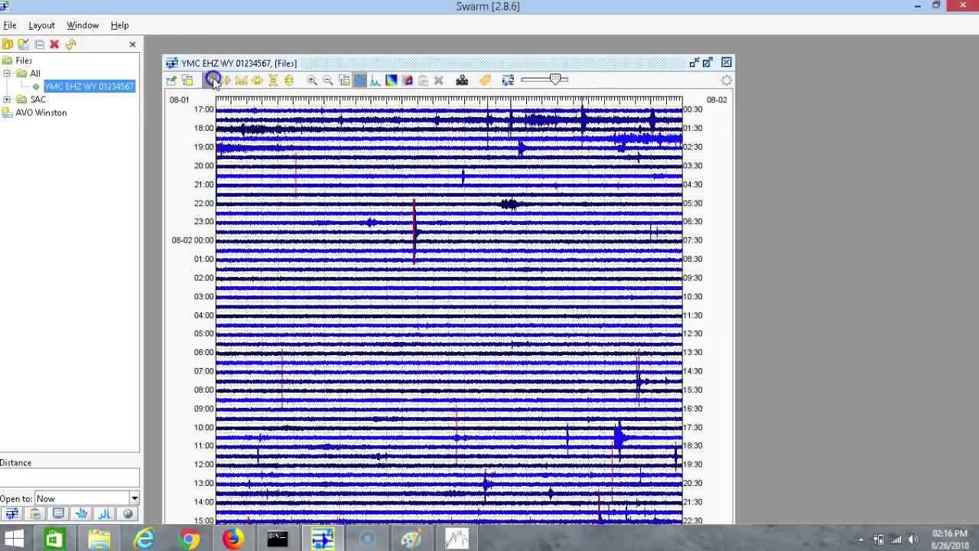
left_click(213, 81)
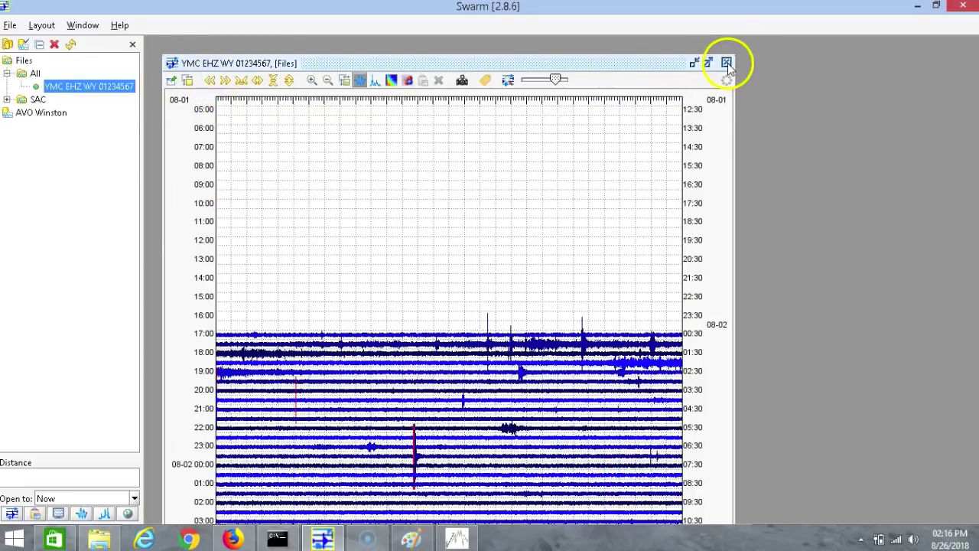
left_click(726, 63)
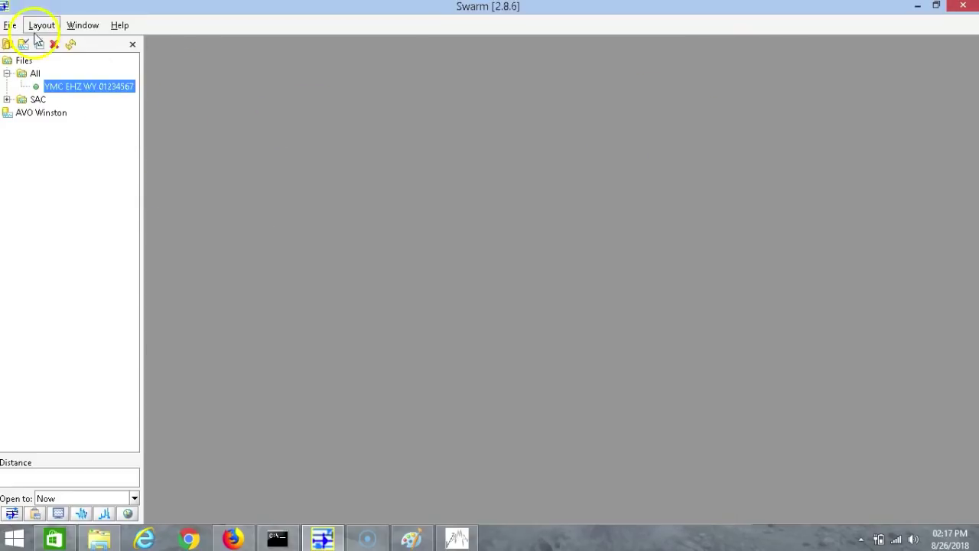
Open files 0.sac to 20.sac from day folder 3 of month 8 as a data source.
left_click(15, 27)
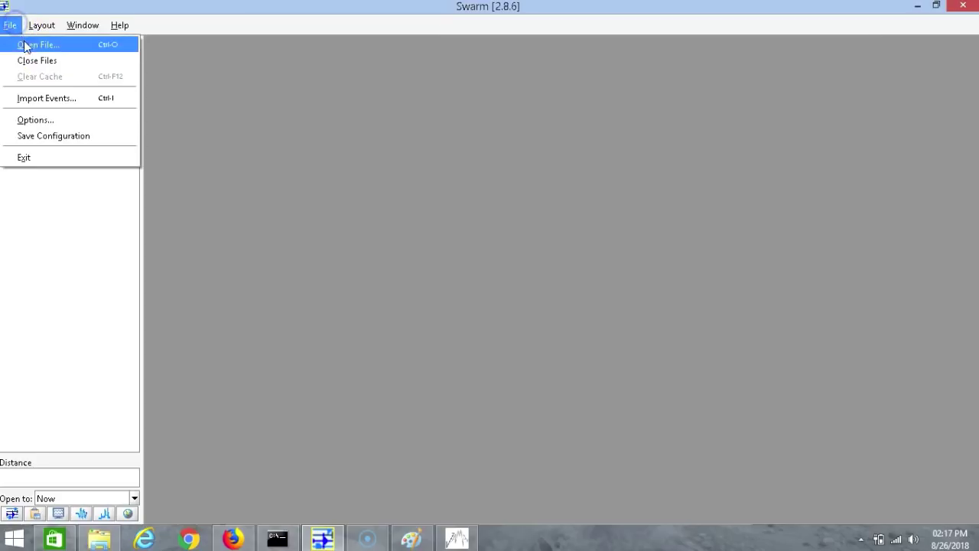
left_click(22, 43)
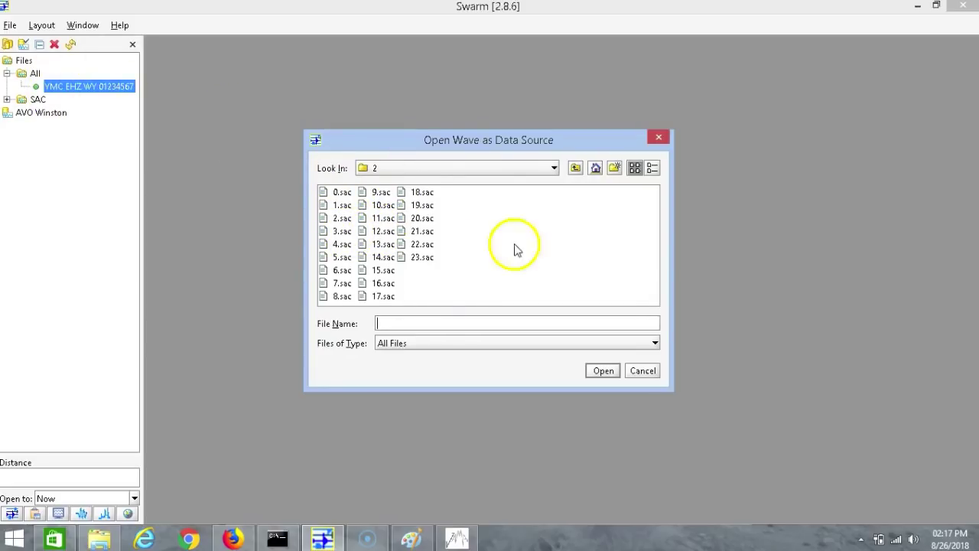
left_click(580, 170)
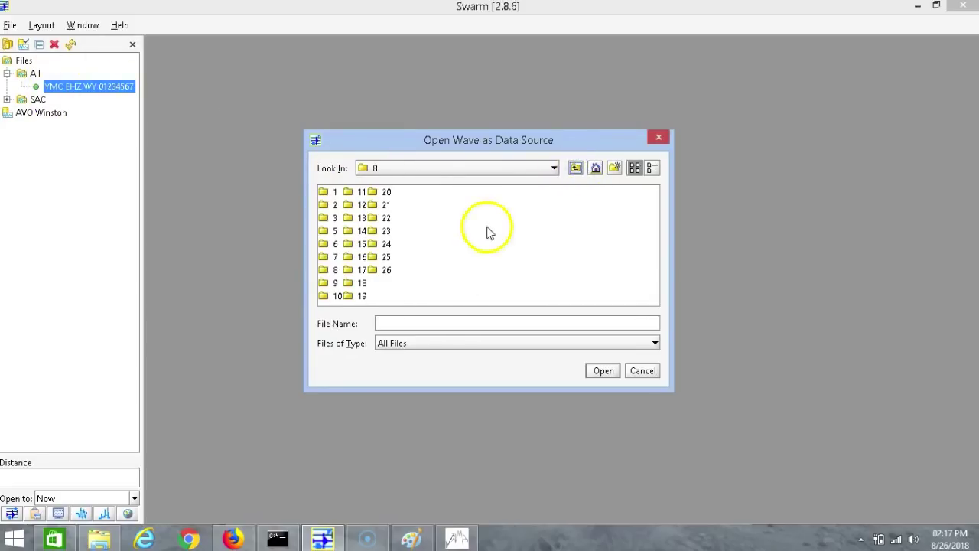
double_click(334, 219)
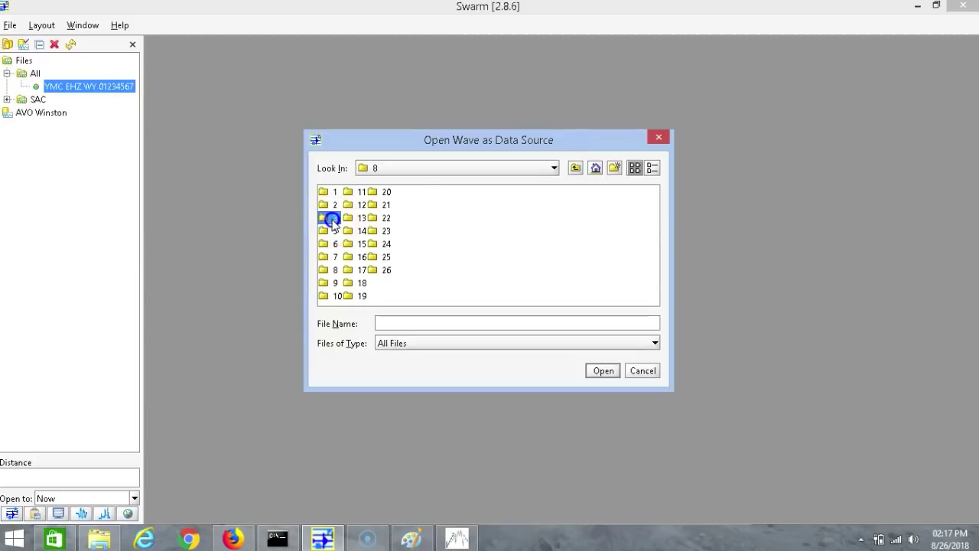
left_click(418, 223)
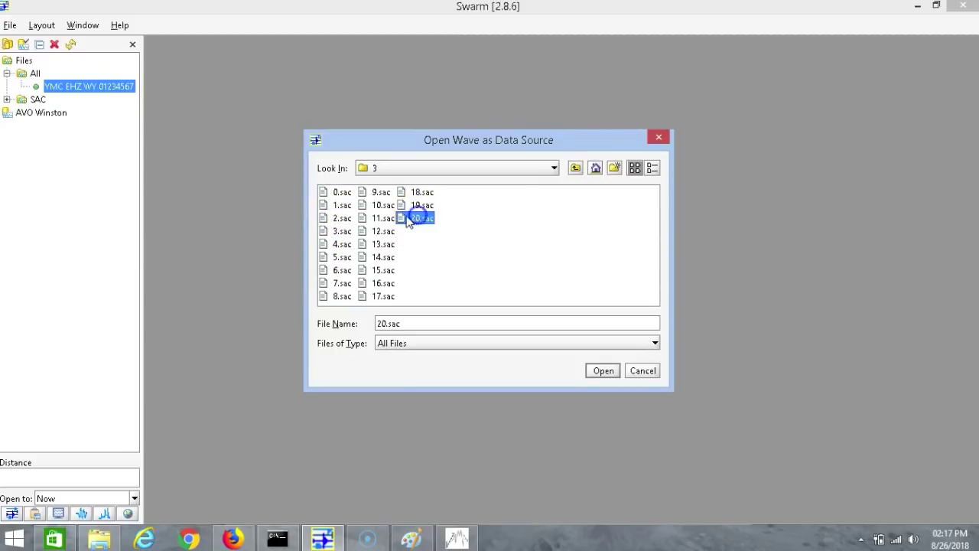
left_click(341, 193, "shift")
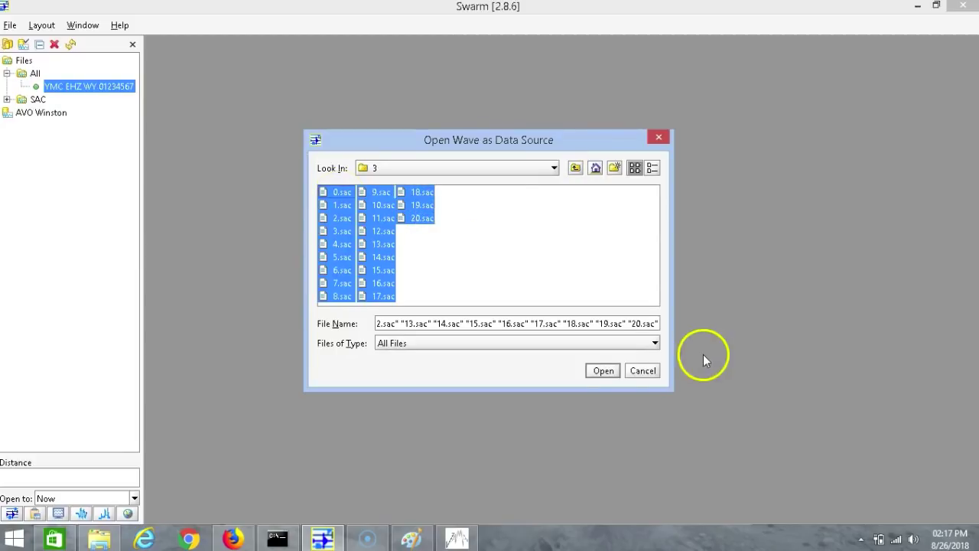
left_click(610, 369)
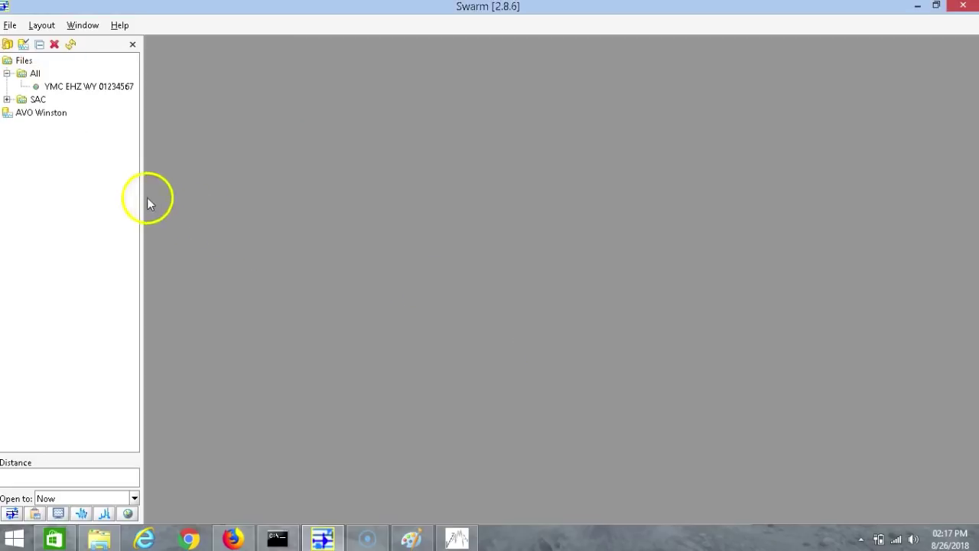
Open the helicorder for YMC EHZ WY and page back from August 3 to August 2.
double_click(71, 88)
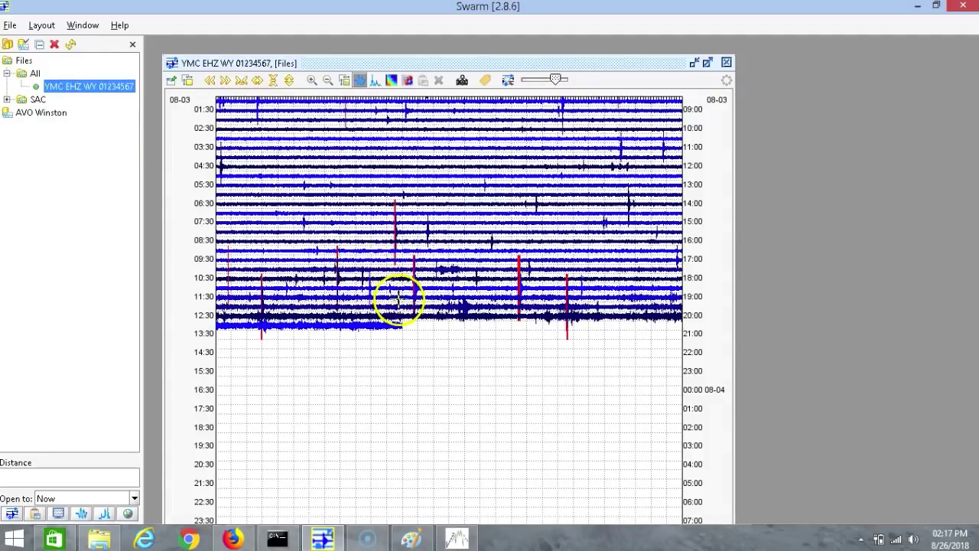
left_click(295, 153)
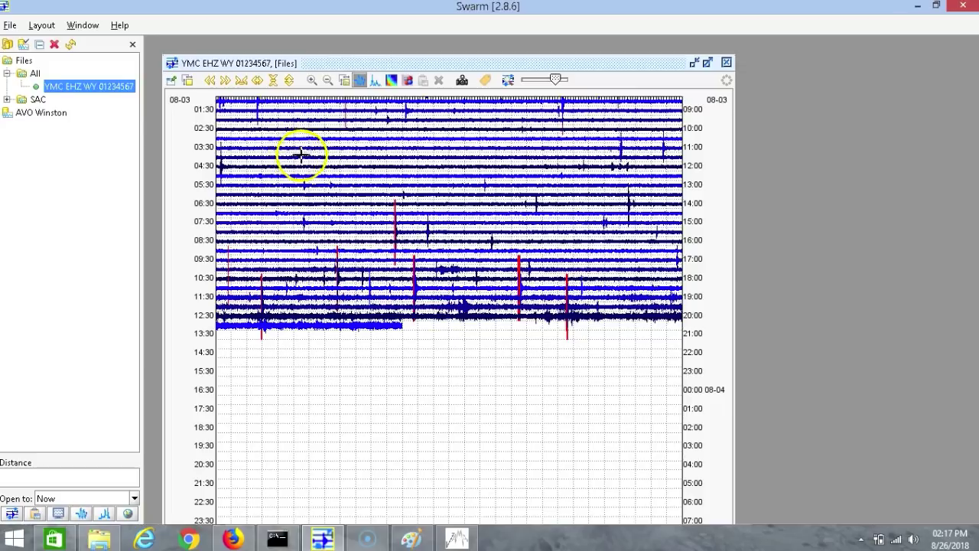
left_click(210, 80)
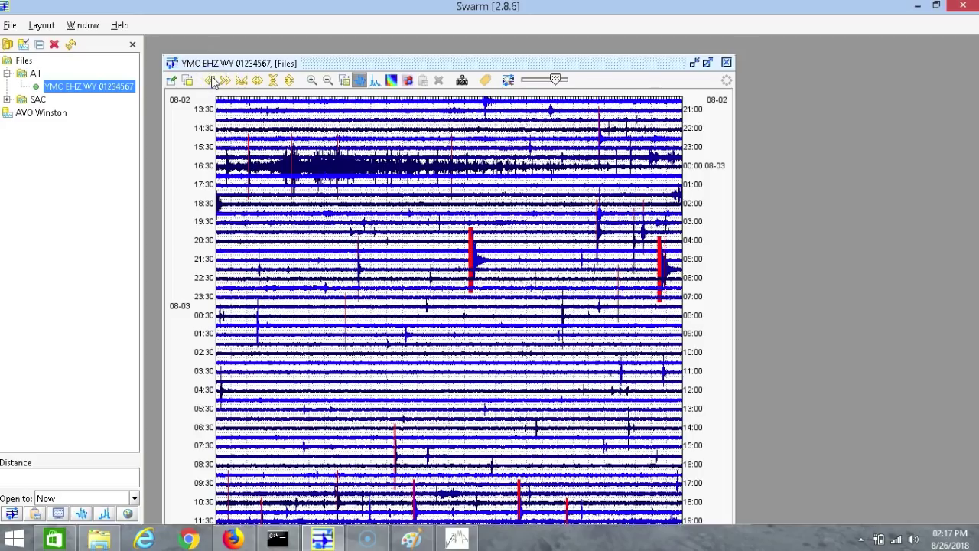
left_click(212, 80)
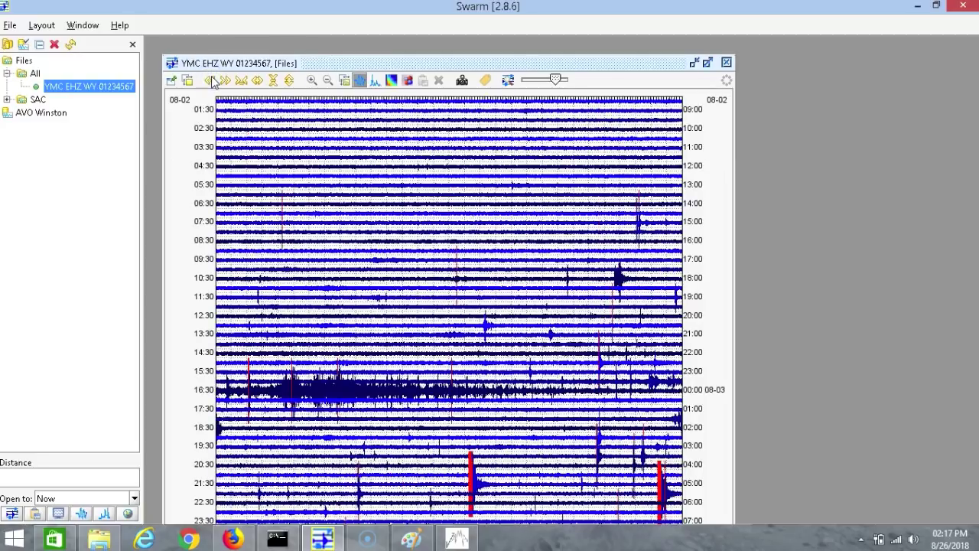
Inspect the waveform of the large August 3 event near 04:46 and close the helicorder.
left_click(224, 81)
left_click(211, 80)
left_click(224, 81)
left_click(471, 263)
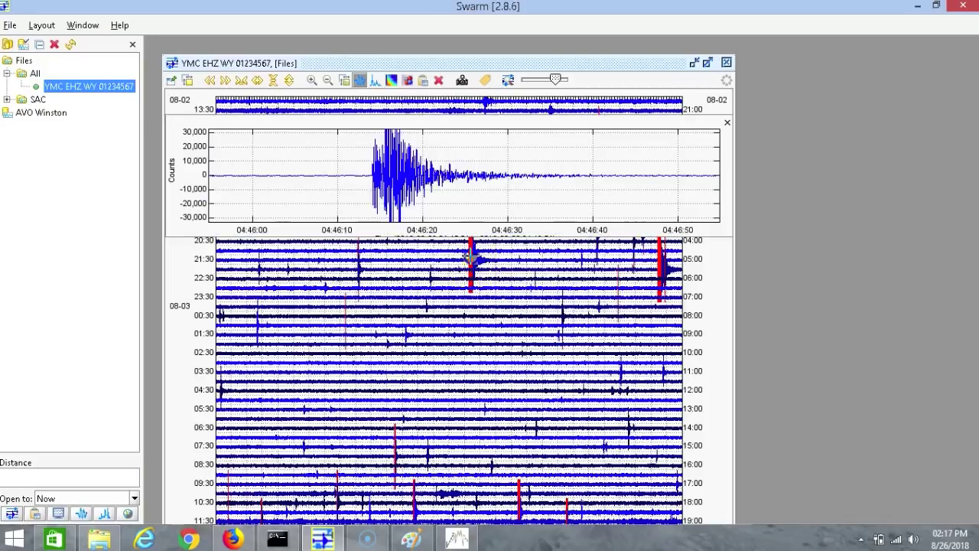
left_click(727, 63)
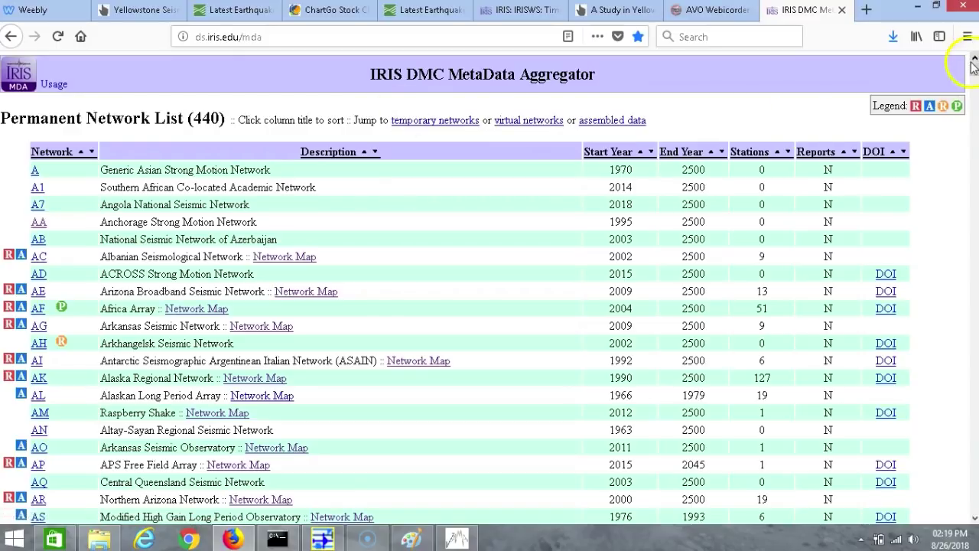
In Firefox, open the Albanian network's map from the IRIS network list and update it to show network WY.
mouse_move(971, 67)
left_mouse_down()
mouse_move(973, 458)
mouse_move(973, 67)
left_mouse_up()
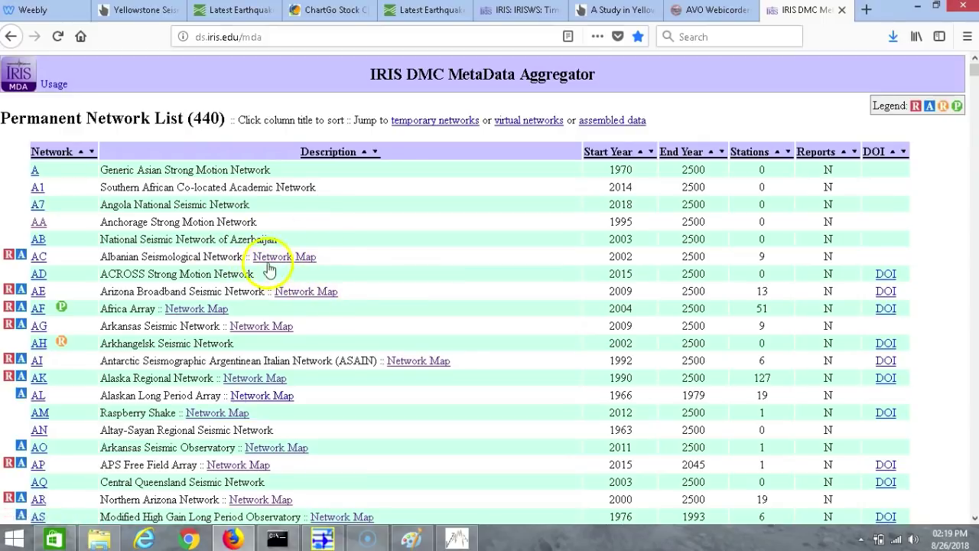
left_click(271, 262)
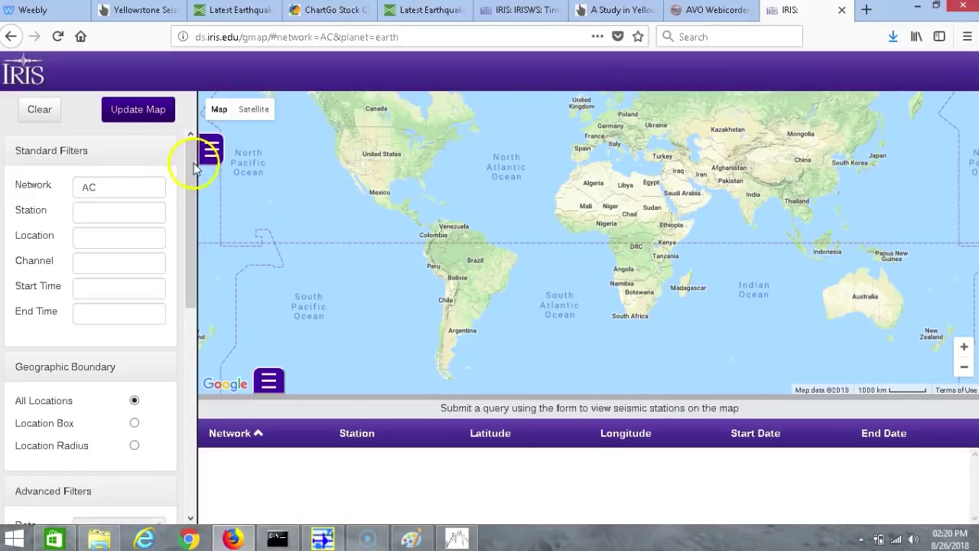
mouse_move(130, 187)
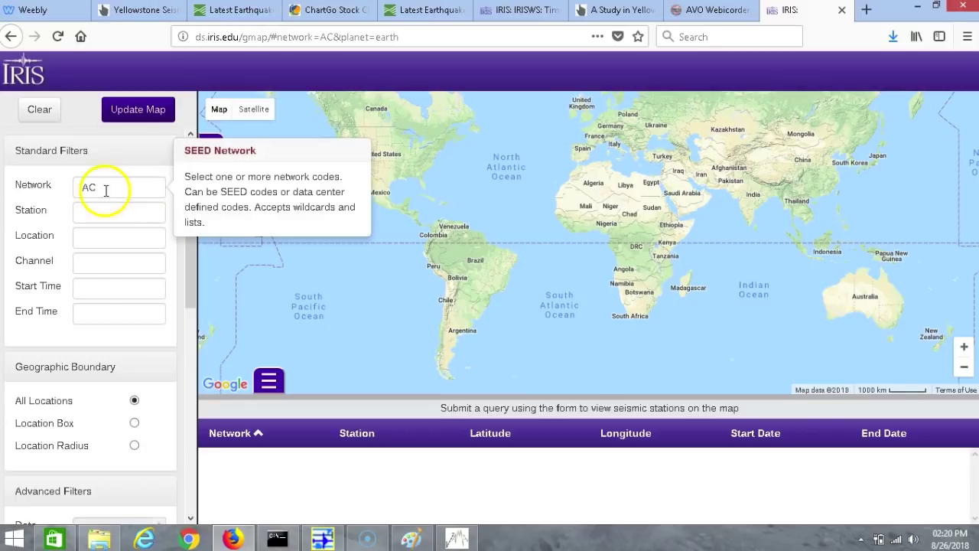
left_click_drag(100, 186, 73, 187)
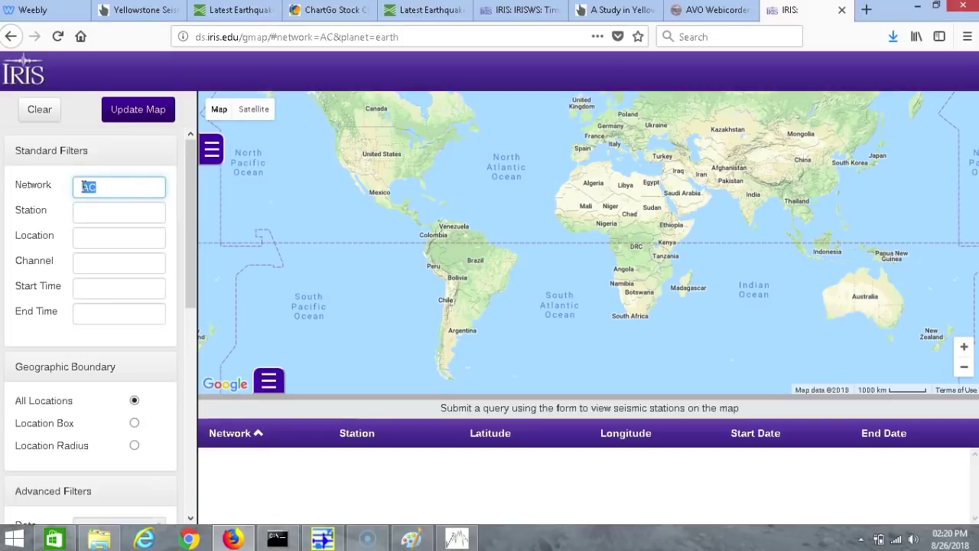
type("WY")
left_click(92, 187)
left_click(140, 111)
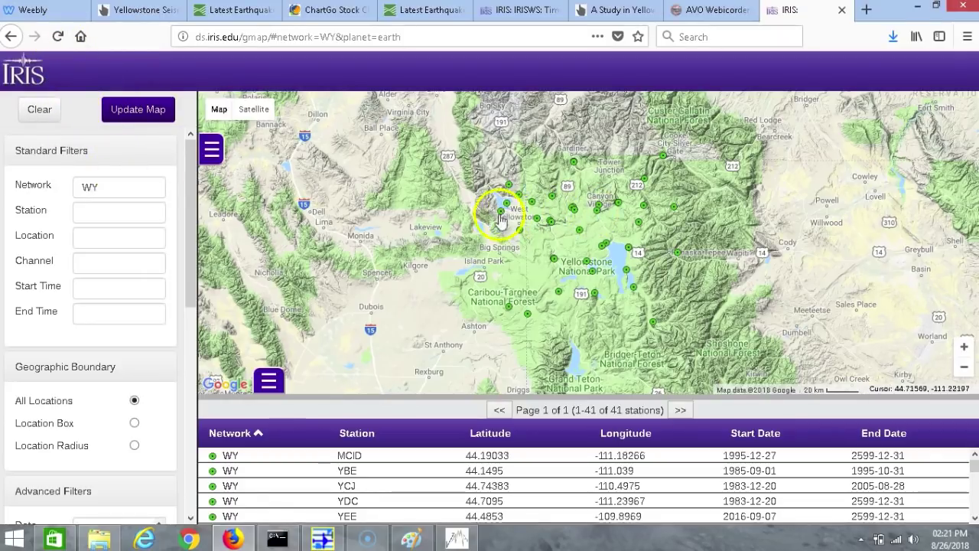
View the map details of stations YBE and YCJ from the WY station list.
left_click(448, 201)
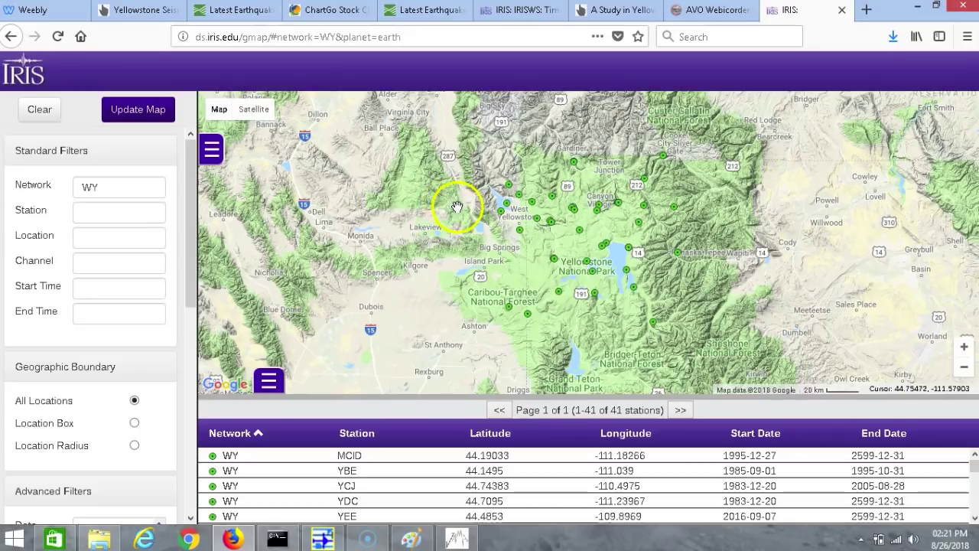
left_click(379, 478)
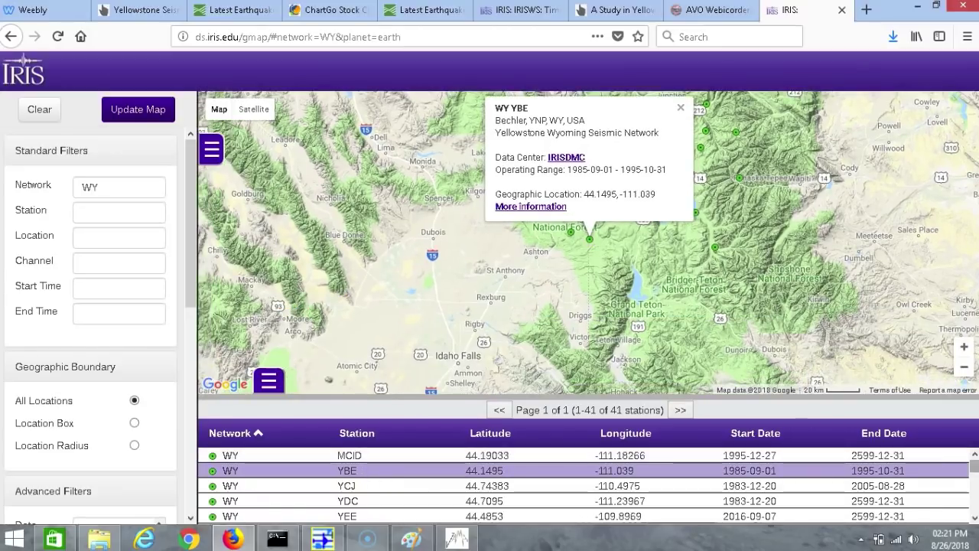
left_click(363, 487)
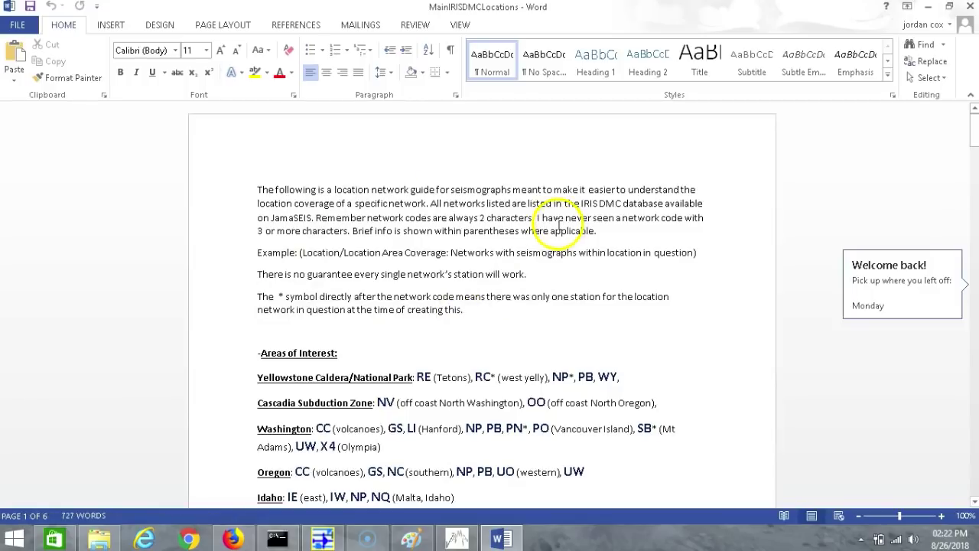
In Word, read through the network codes per area of interest in MainIRISDMCLocations and return to its beginning.
scroll(507, 222, "down", 3)
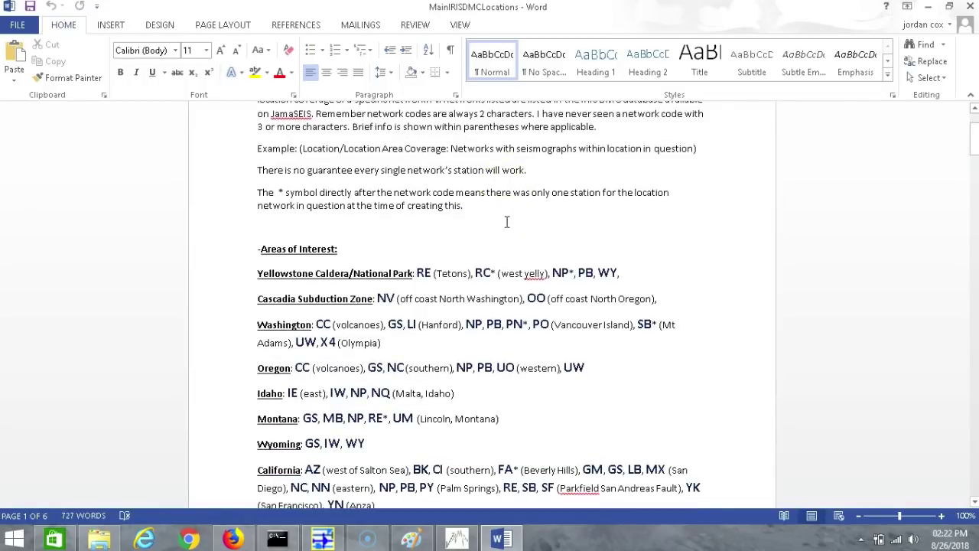
scroll(536, 225, "down", 1)
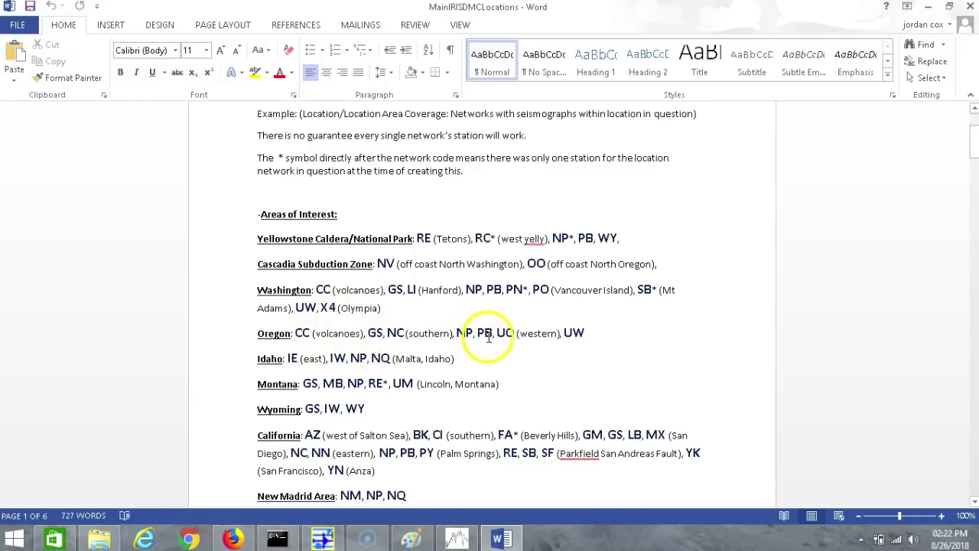
scroll(564, 358, "down", 2)
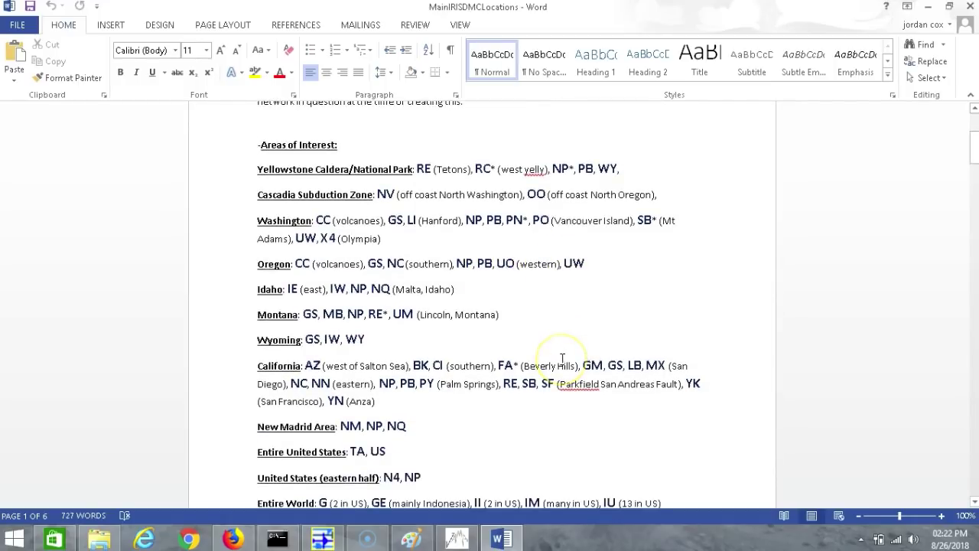
scroll(562, 358, "down", 2)
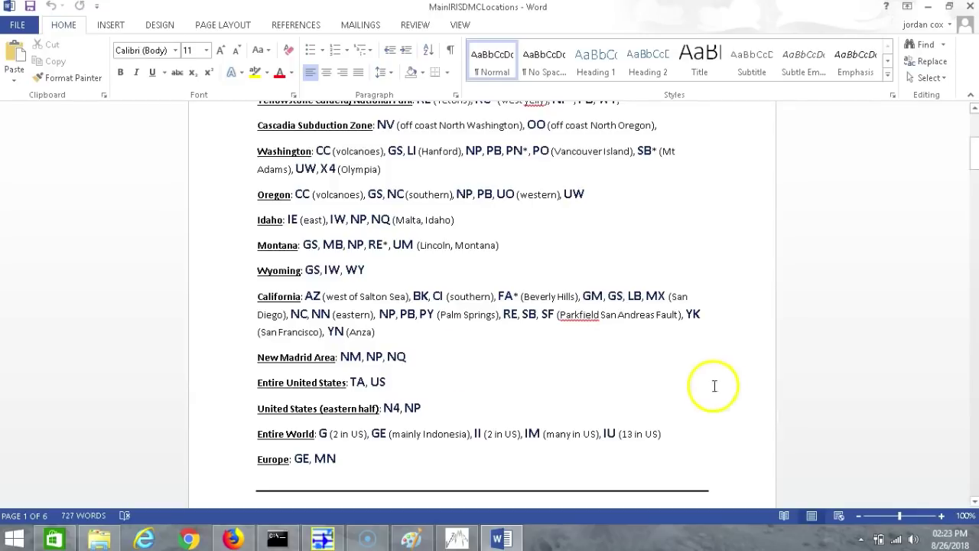
left_click_drag(969, 180, 973, 107)
In jAmaSeis, open the Sources Manager and start adding an IRIS DMC source with manual configuration.
key("alt+Tab")
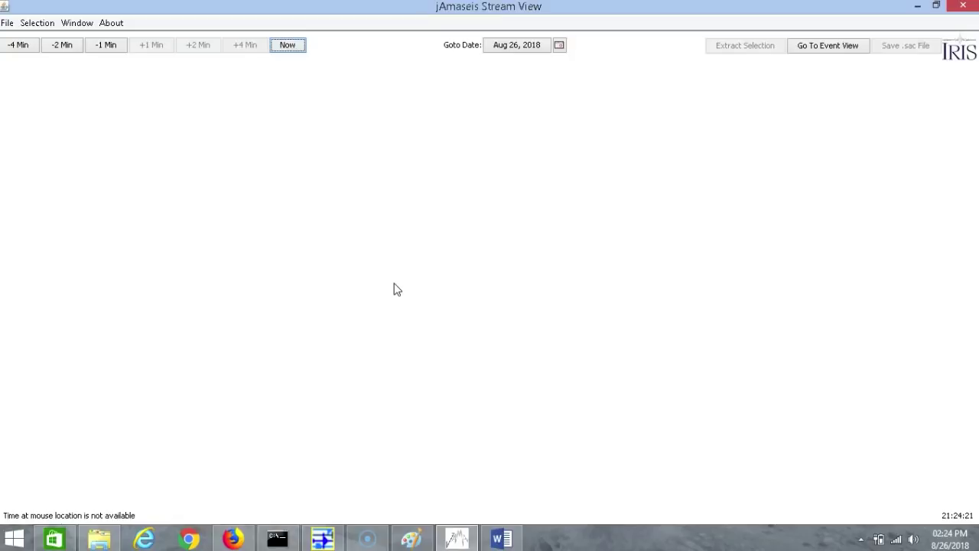
left_click(7, 23)
left_click(54, 42)
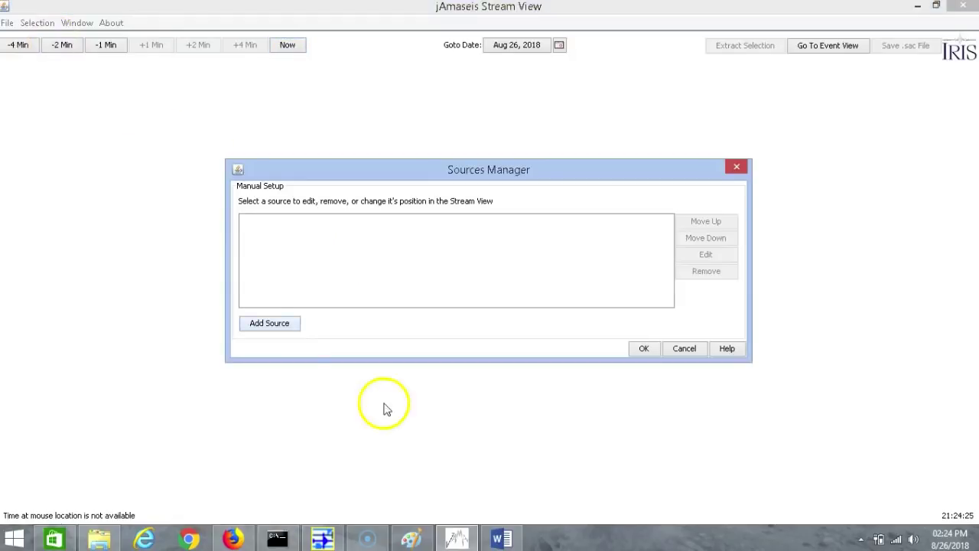
left_click(260, 324)
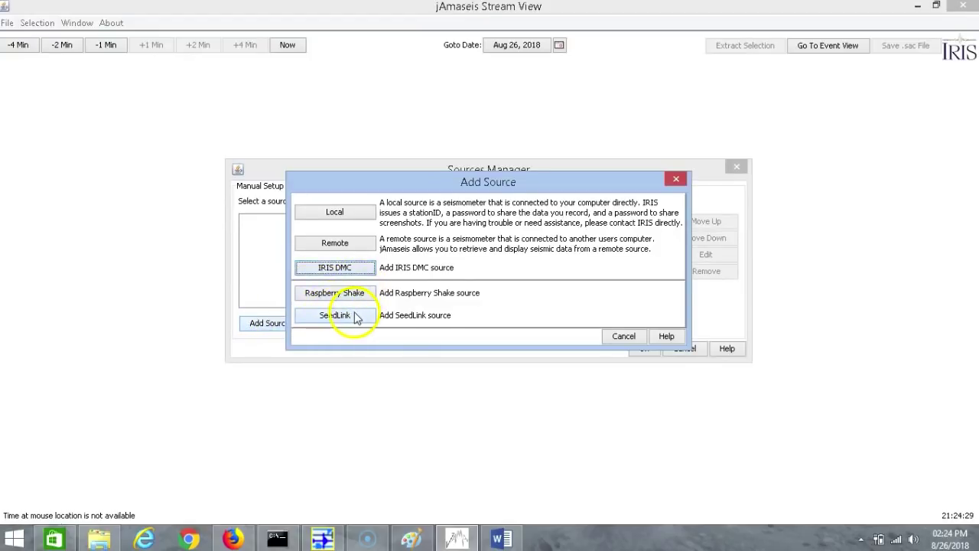
left_click(345, 266)
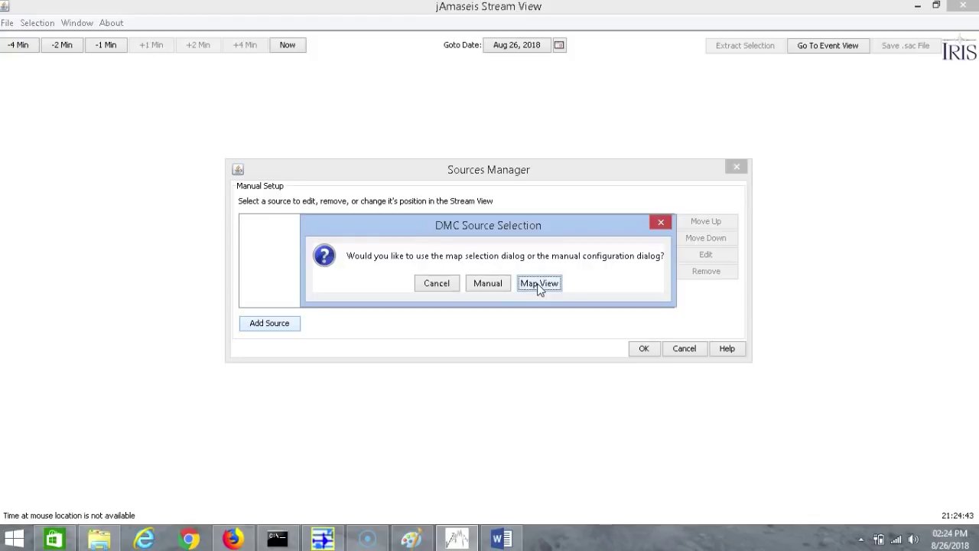
left_click(487, 284)
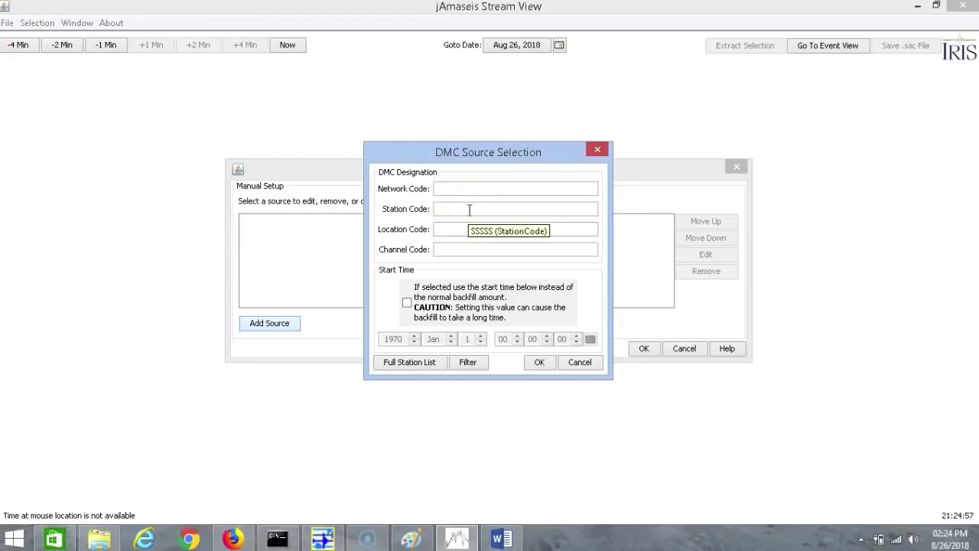
Enter network code WY, station code YMC, location code 01 and channel code EHZ for the DMC source.
type("WY")
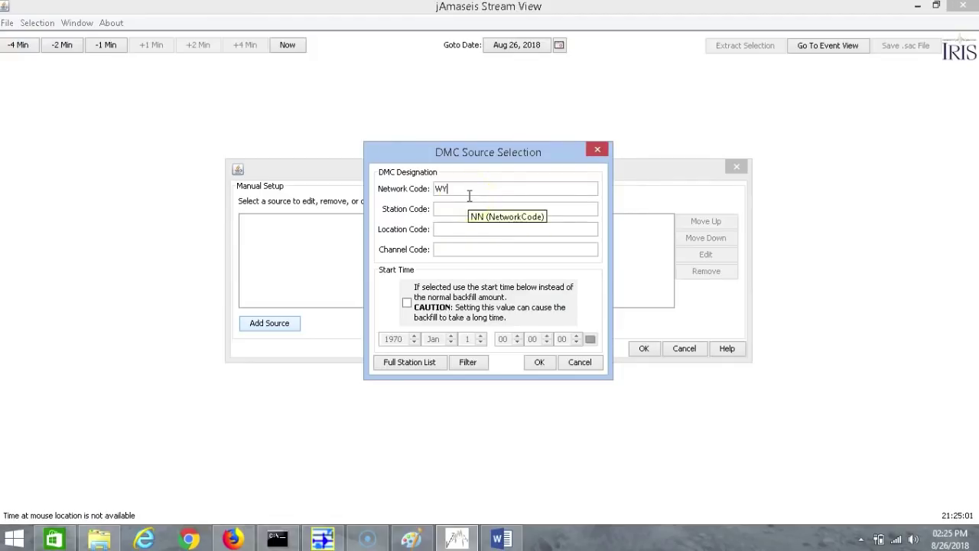
left_click(460, 206)
type("YMC")
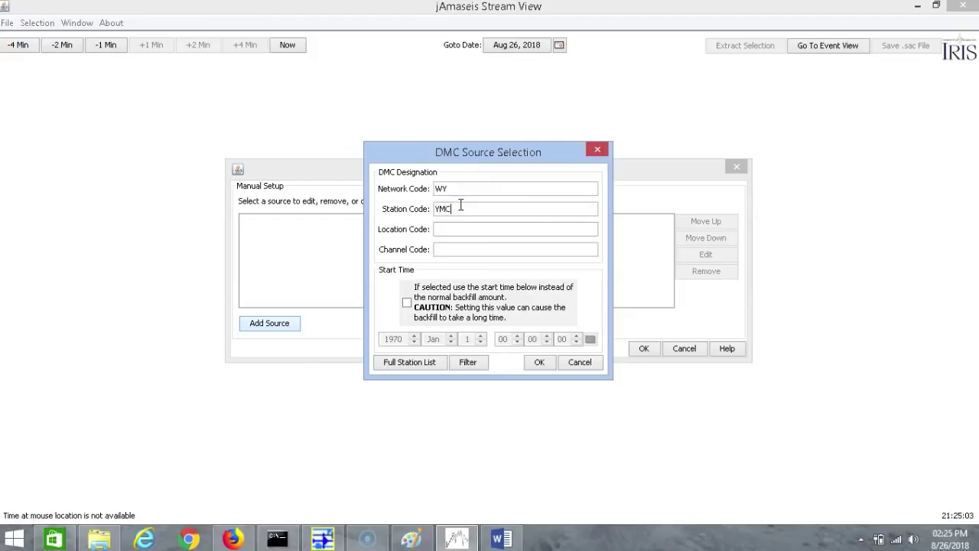
left_click(456, 228)
type("01")
left_click(438, 251)
type("EHZ")
left_click(438, 257)
Use the full station list to pick network WY, station YMC, location 01 and channel EHZ, and add it as a source.
left_click(421, 362)
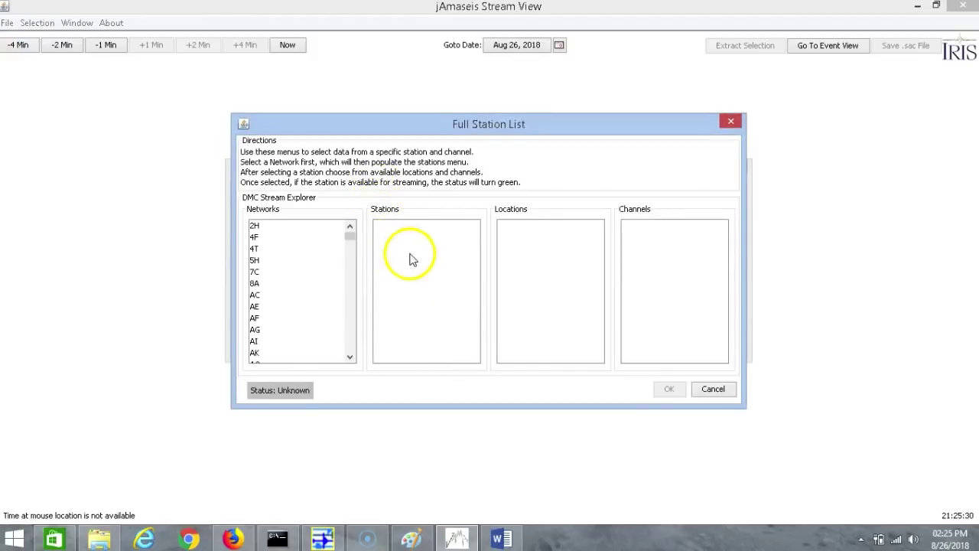
left_click_drag(348, 238, 349, 341)
left_click(256, 318)
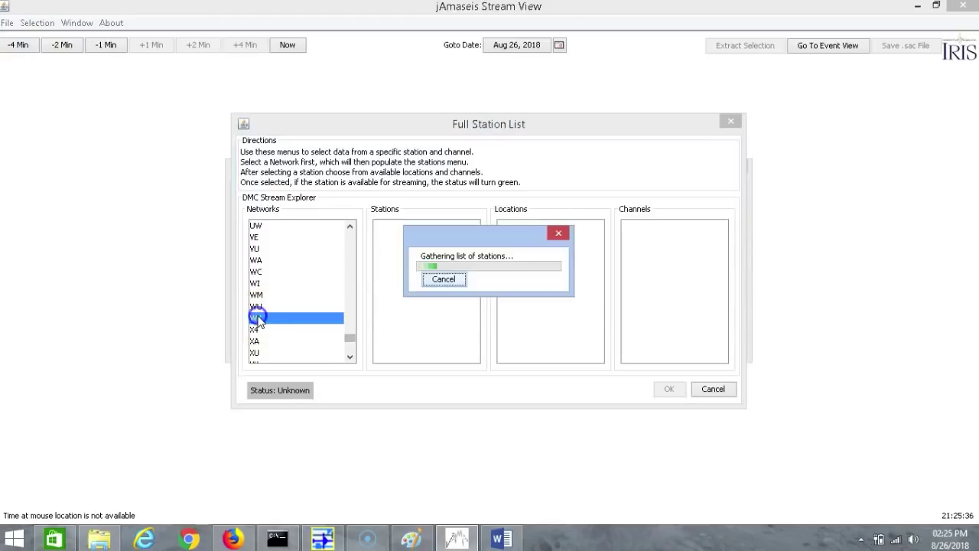
left_click_drag(475, 252, 473, 296)
left_click(382, 248)
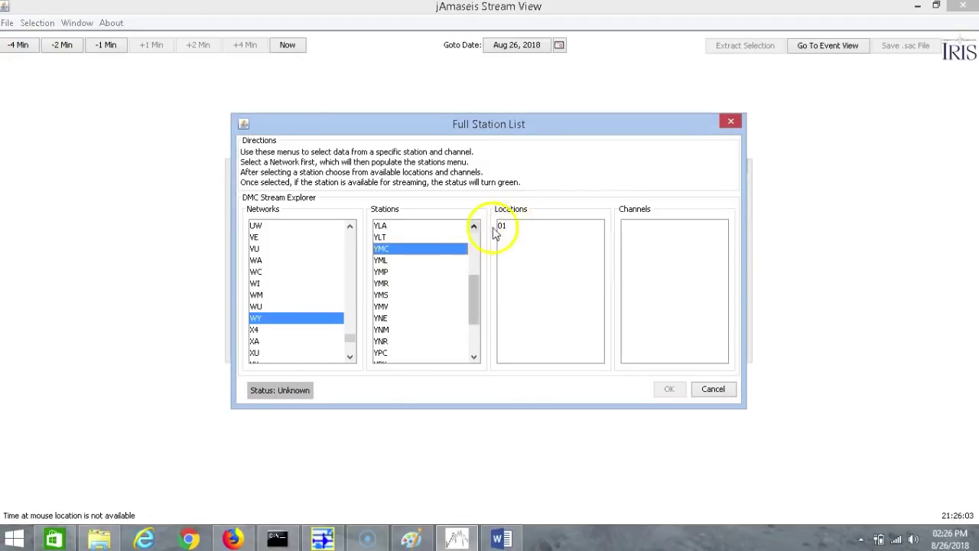
left_click(512, 231)
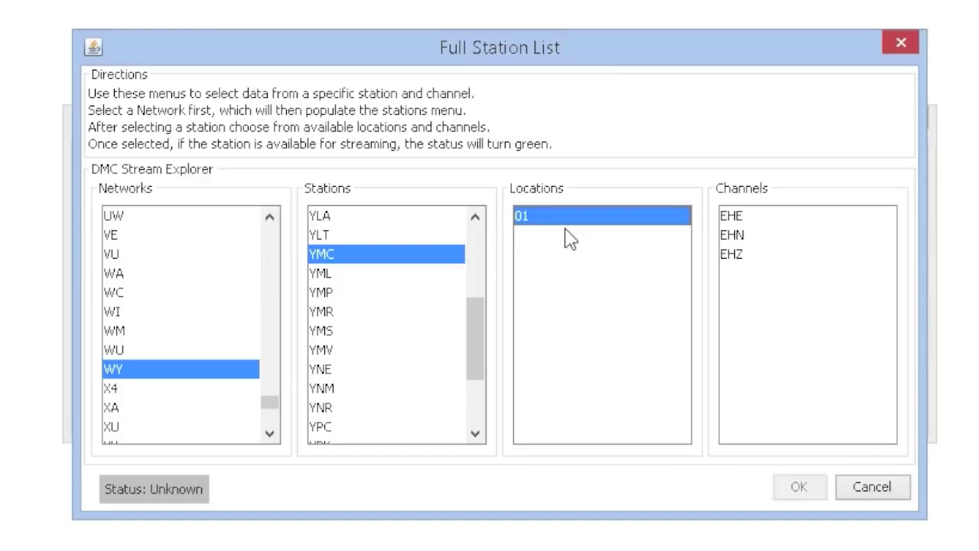
left_click(733, 256)
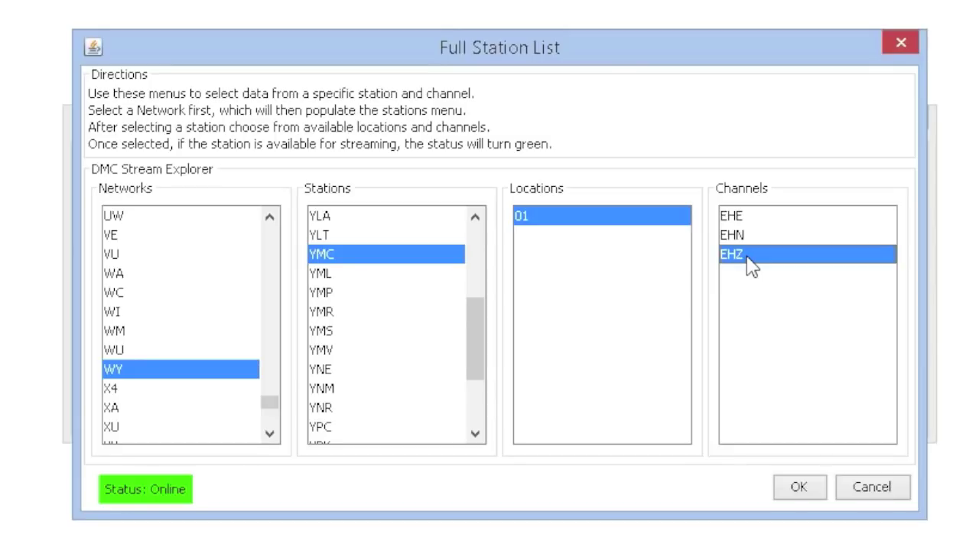
left_click(746, 257)
left_click(795, 488)
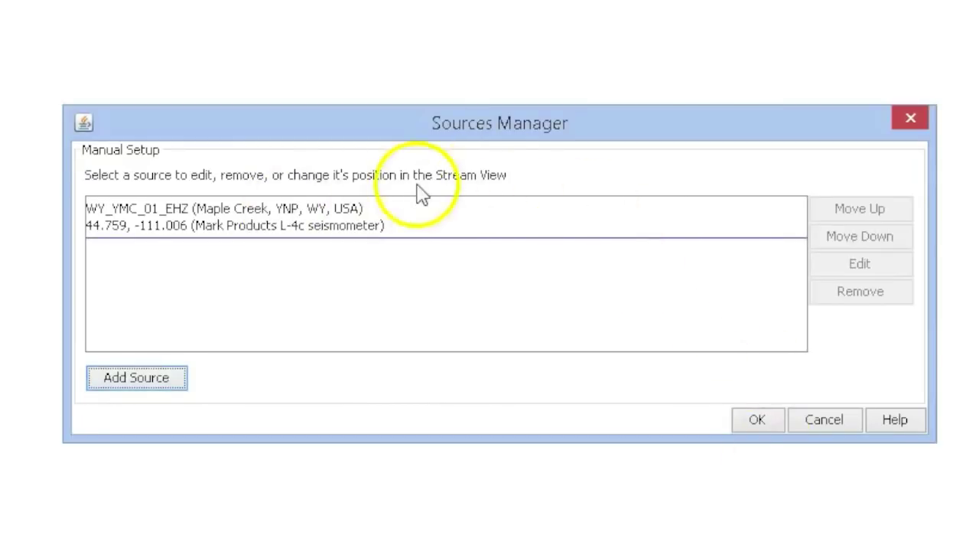
Manually add a second IRIS DMC source with codes WY, YHH, 01 and EHZ, and apply the source list.
left_click(551, 215)
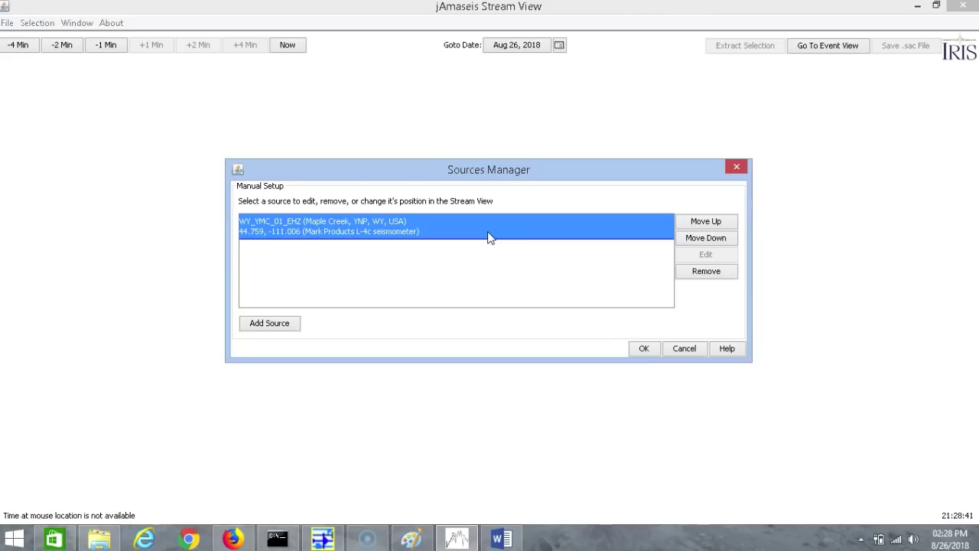
left_click(285, 323)
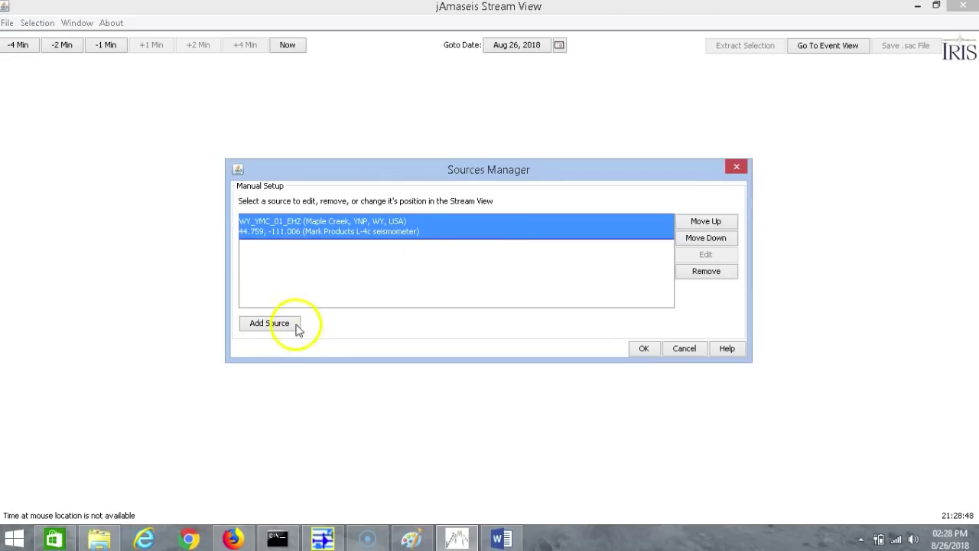
left_click(367, 267)
left_click(473, 287)
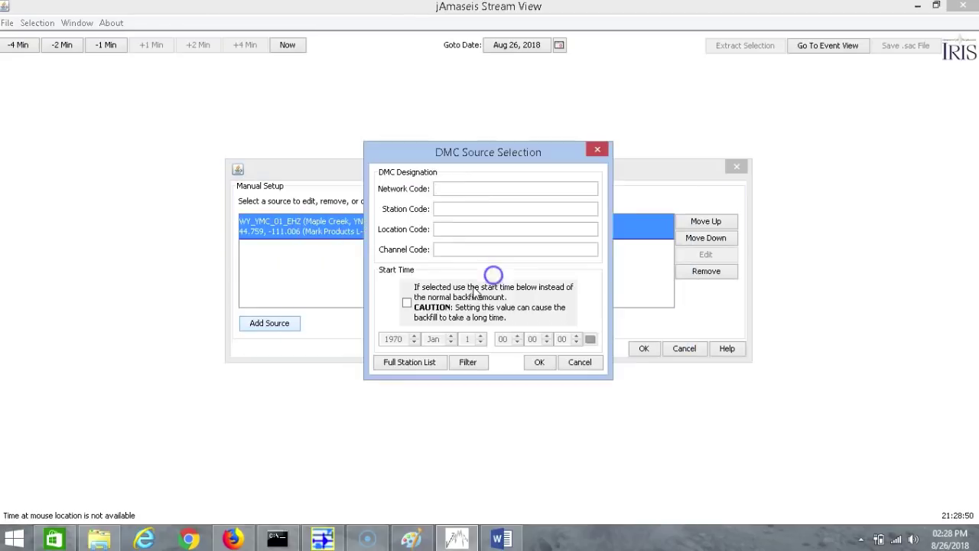
left_click(454, 191)
type("WY")
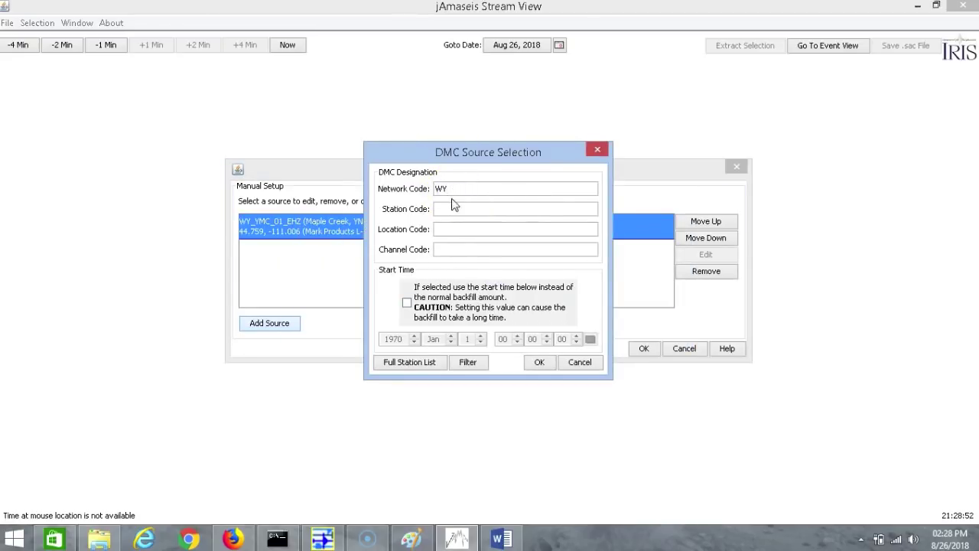
left_click(443, 228)
left_click(443, 252)
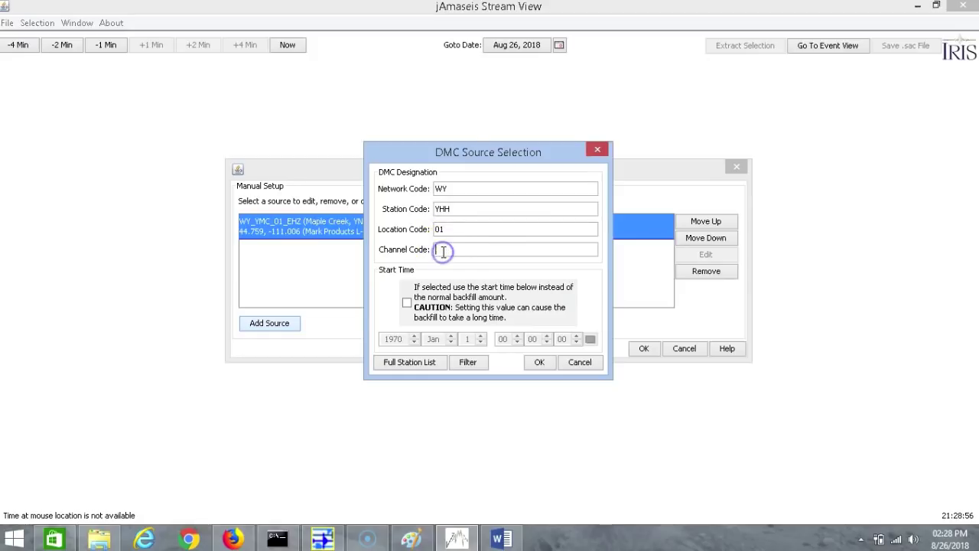
type("EHZ")
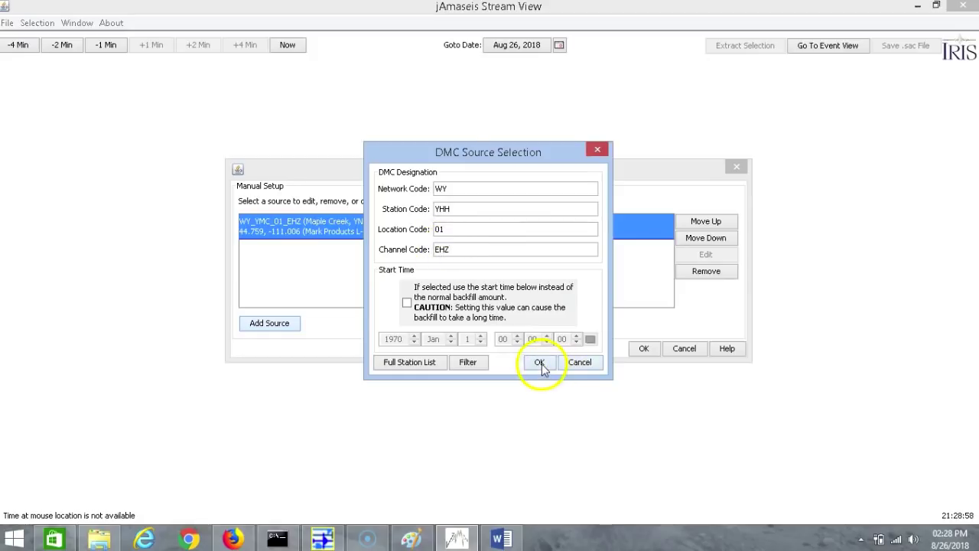
left_click(539, 363)
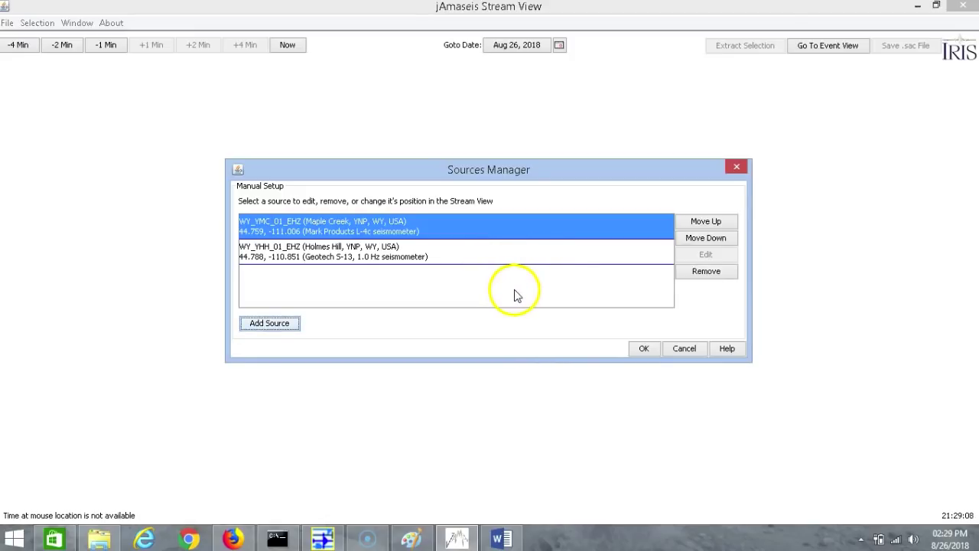
left_click(644, 348)
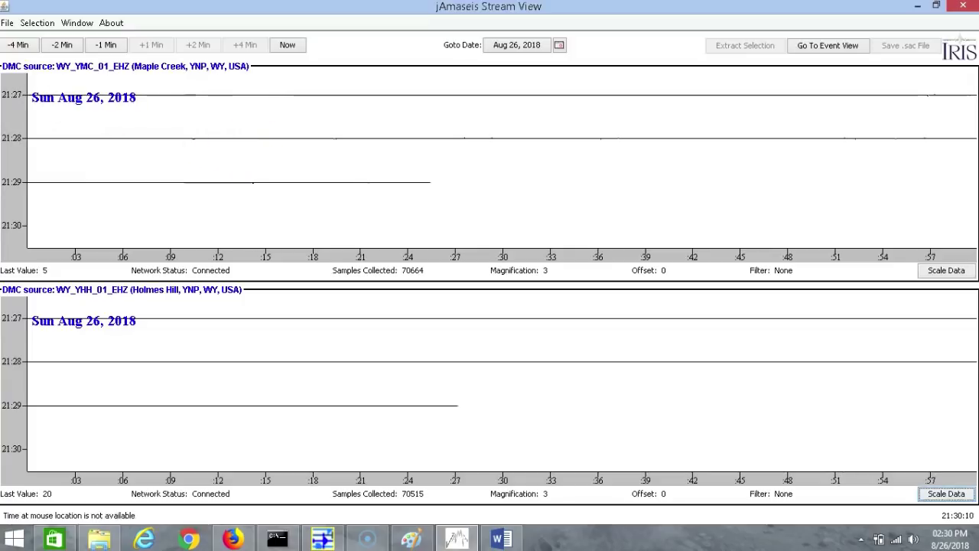
Set the stream view to 1 helicorder line with 1 minute per line.
left_click(7, 23)
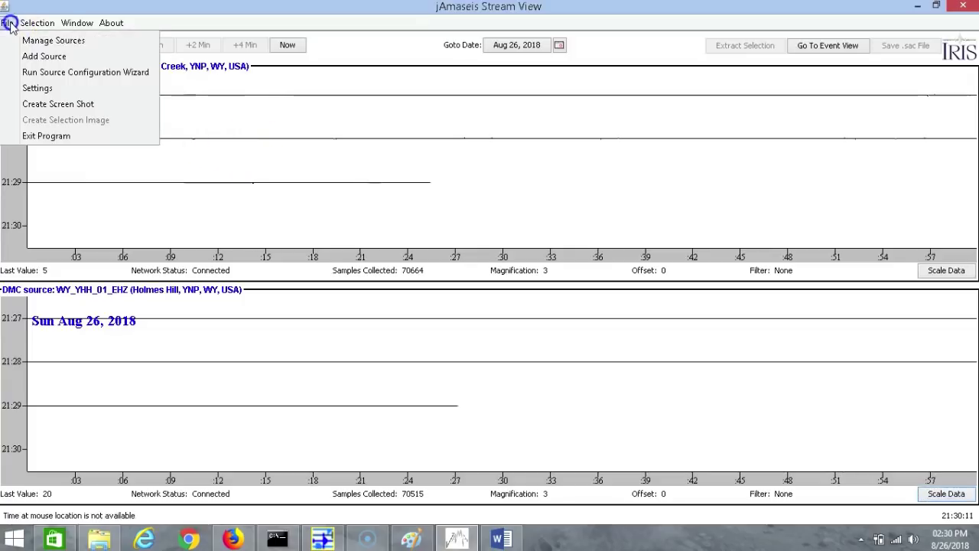
left_click(35, 88)
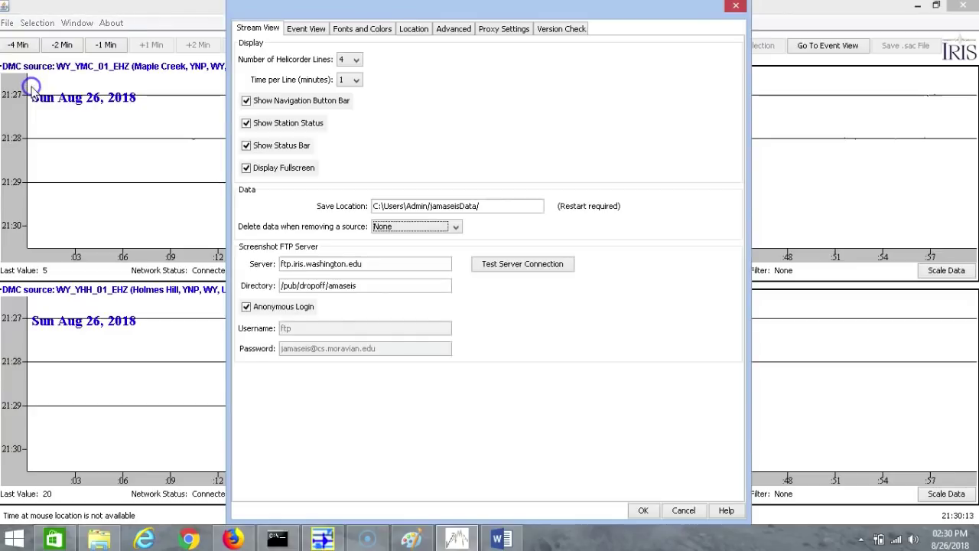
left_click(351, 80)
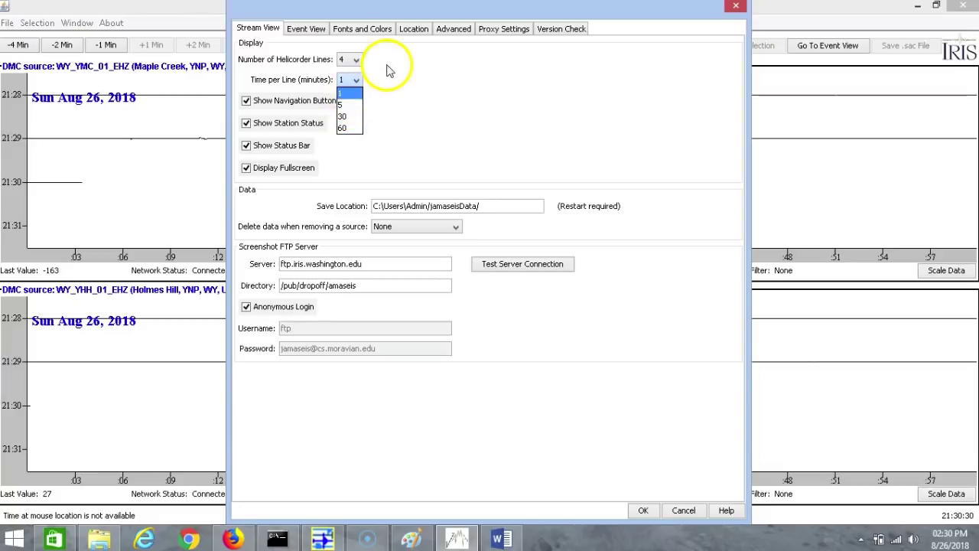
left_click(346, 96)
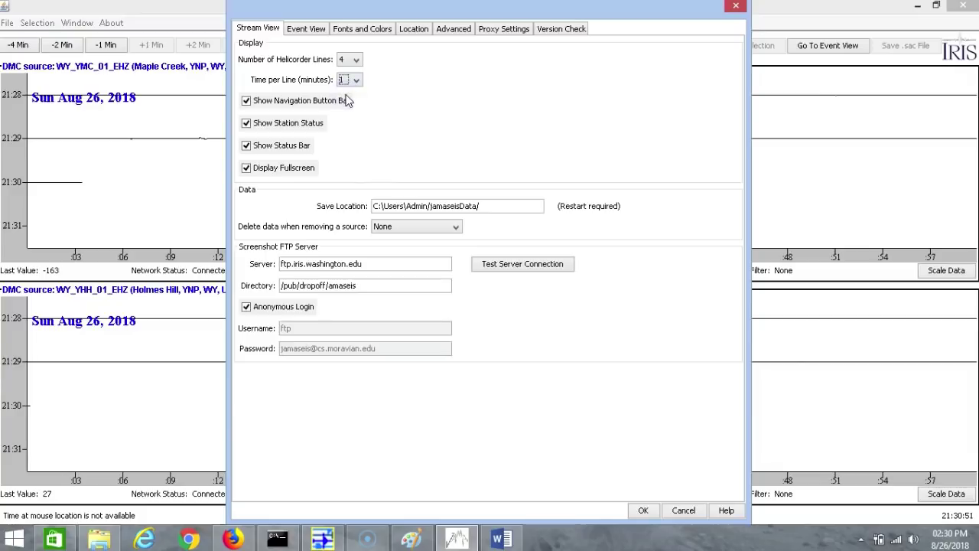
left_click(352, 59)
left_click(352, 68)
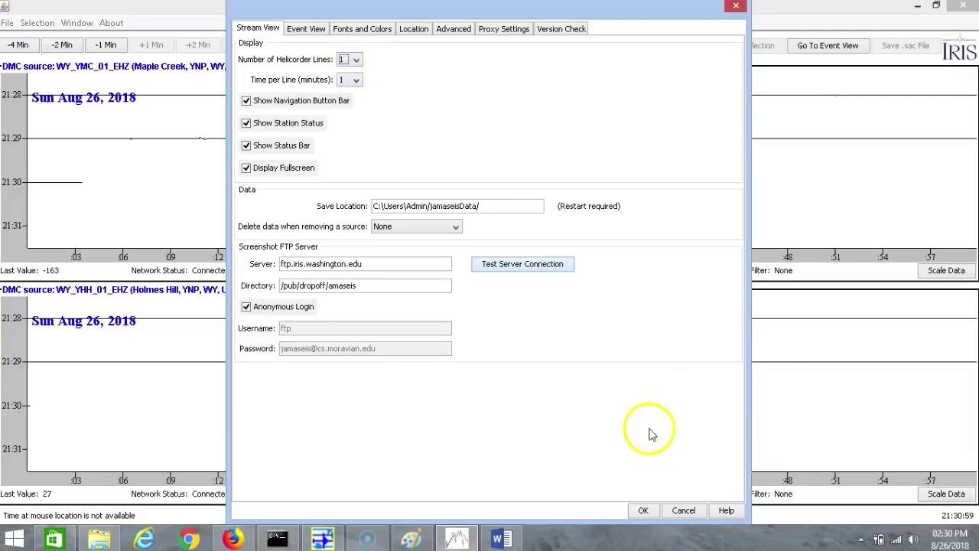
left_click(642, 511)
View the current and previous minutes of both streams, and check the YMV seismogram in Firefox before returning to jAmaSeis.
left_click(106, 45)
left_click(19, 45)
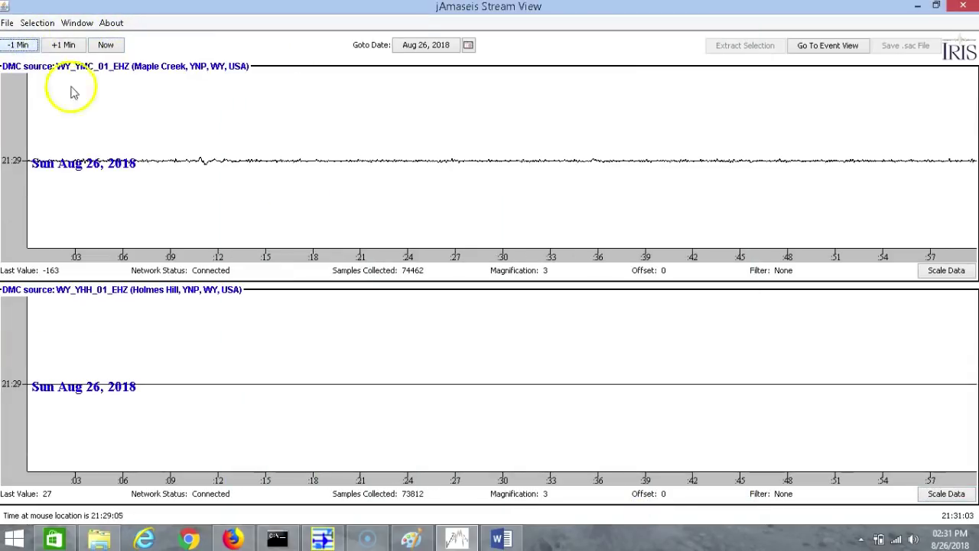
left_click(22, 45)
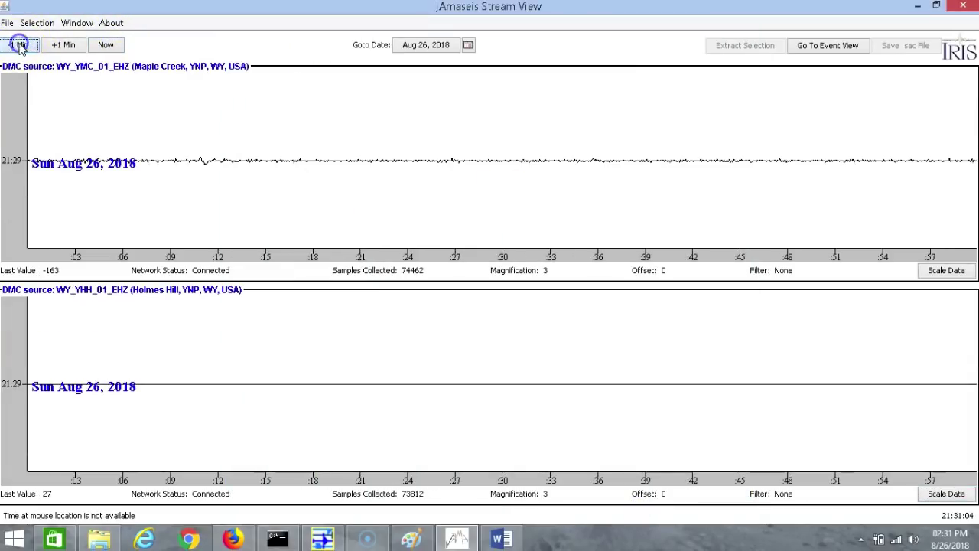
left_click(110, 46)
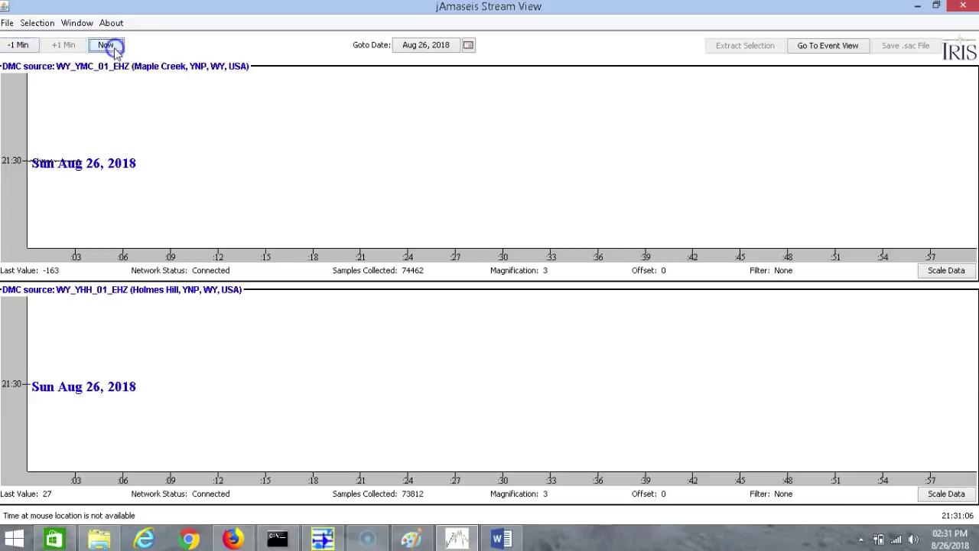
left_click(17, 45)
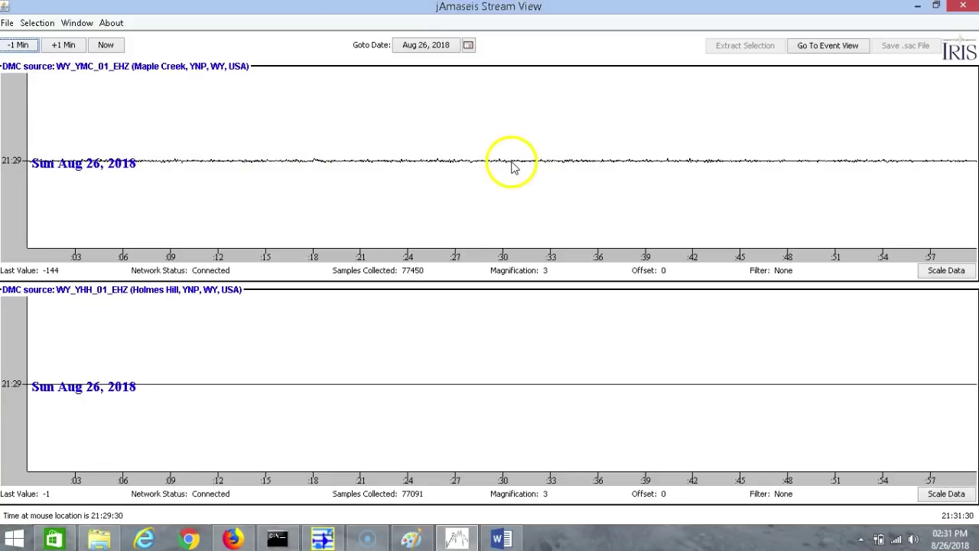
key("alt+Tab")
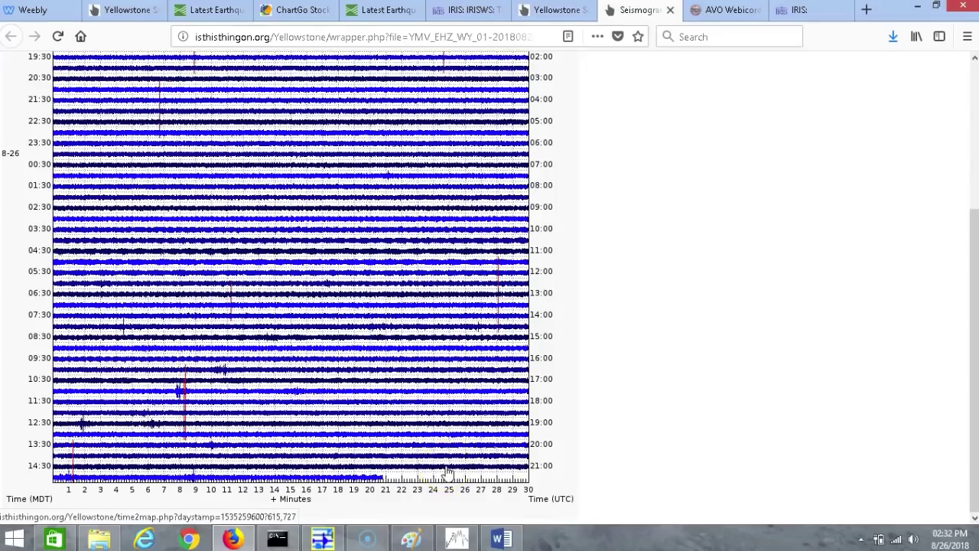
left_click(457, 537)
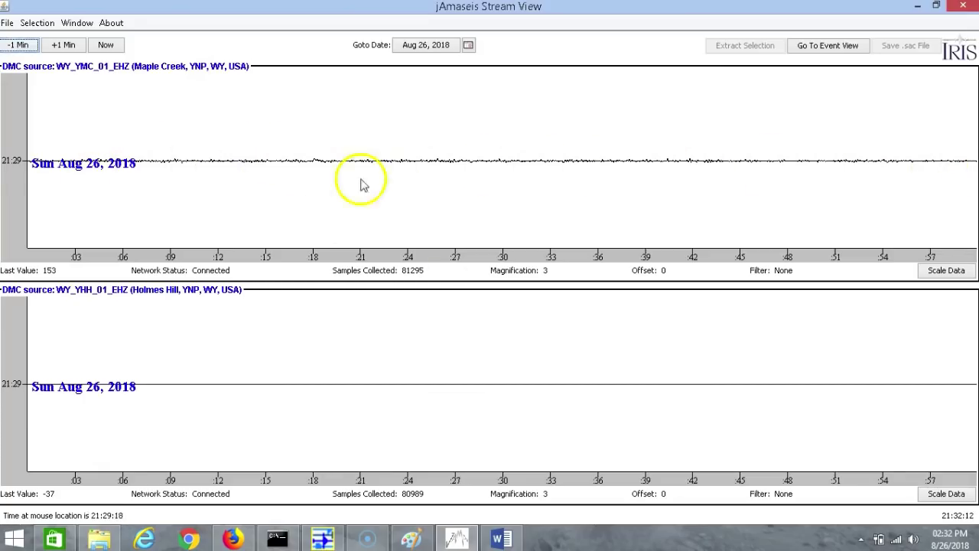
Set the number of helicorder lines in the stream view to 4.
left_click(7, 23)
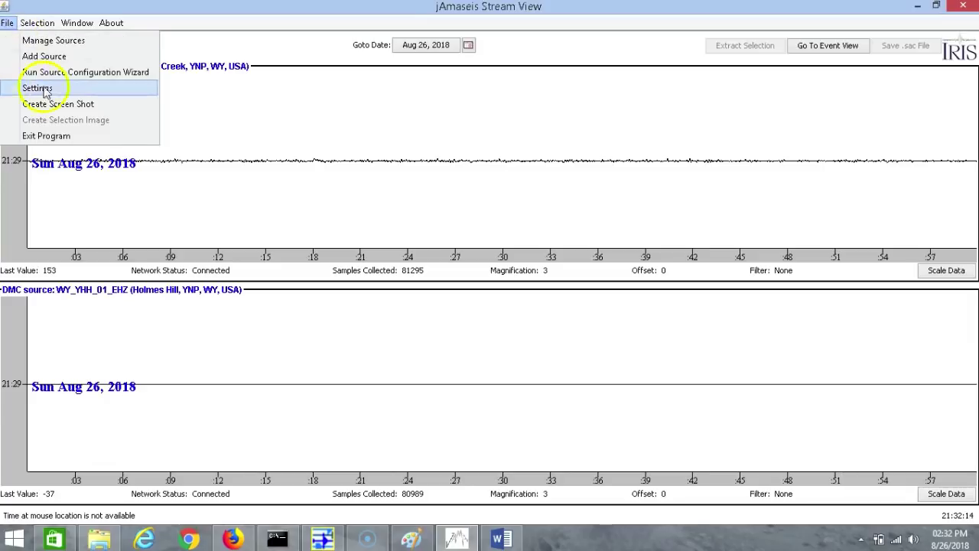
left_click(37, 88)
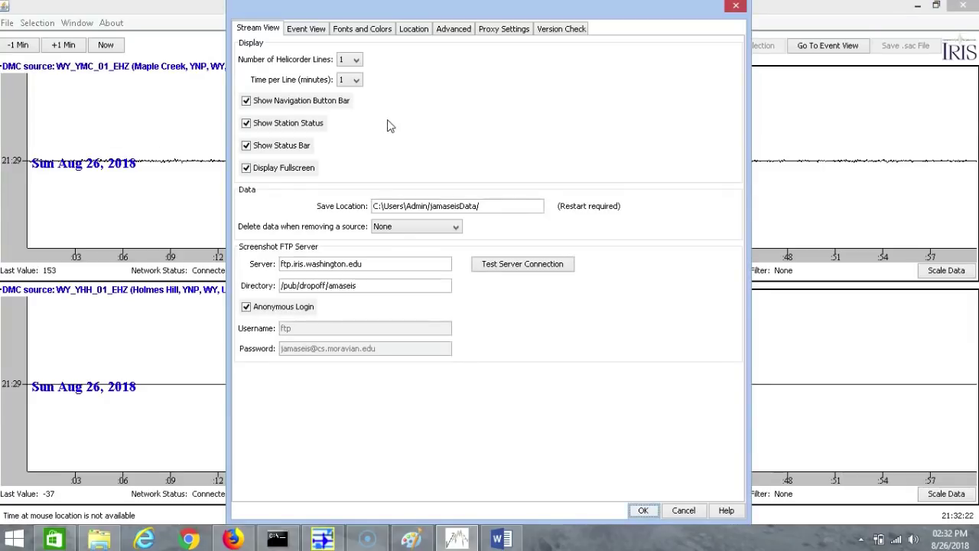
left_click(349, 60)
left_click(342, 96)
left_click(643, 511)
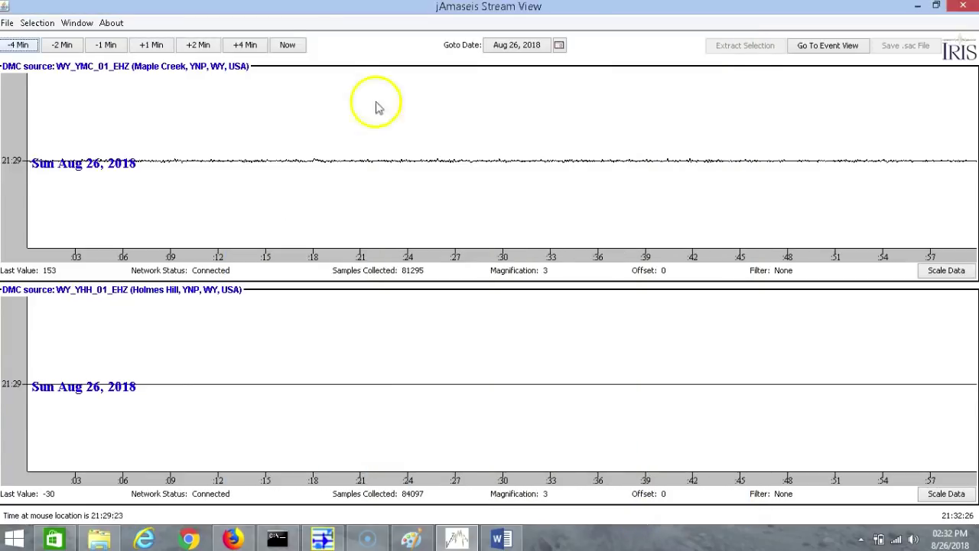
Return both streams to the current time and extract the YMC data from about 21:30:10 to 21:32:23.
left_click(289, 44)
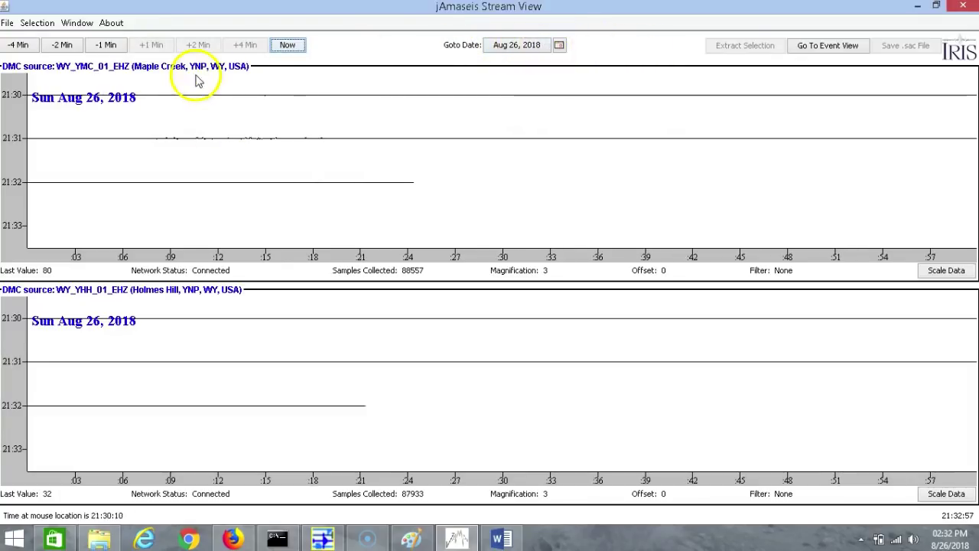
left_click_drag(185, 96, 398, 175)
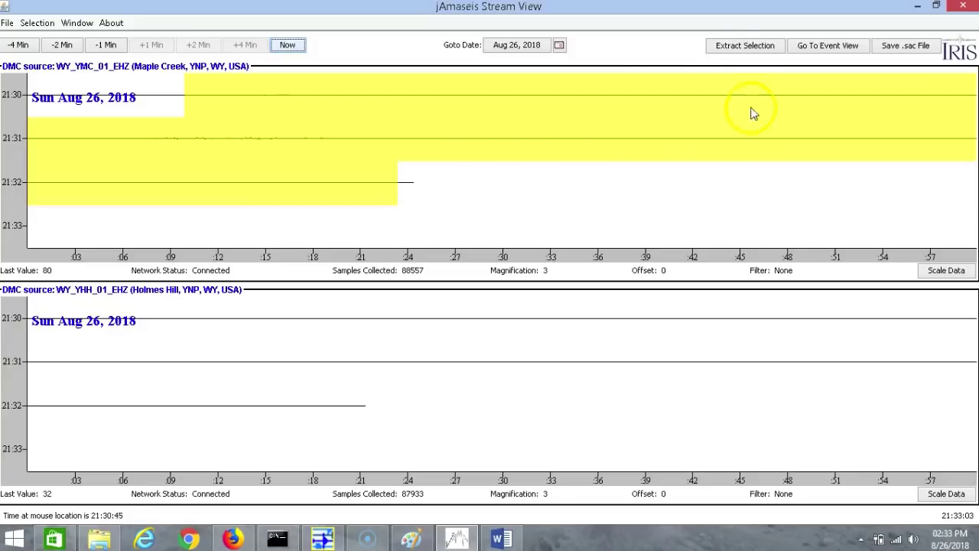
left_click(727, 47)
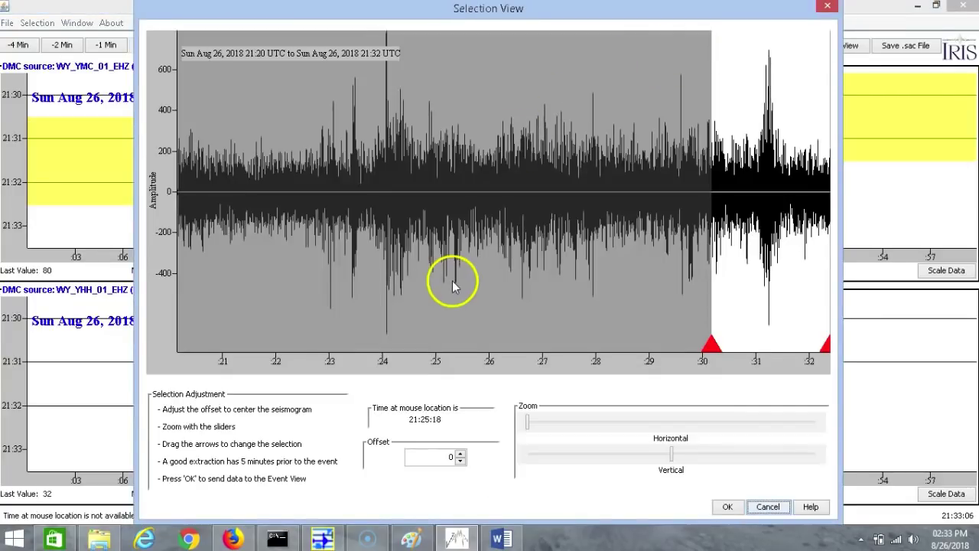
Inspect the extracted YMC seismogram at maximum horizontal zoom and reduced vertical zoom, and cancel the extraction.
left_click_drag(528, 423, 888, 425)
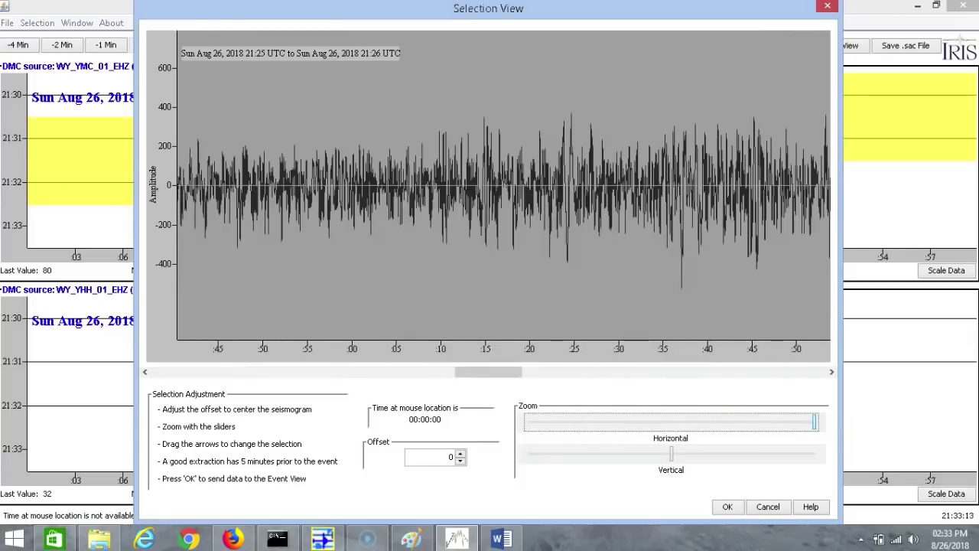
left_click(674, 455)
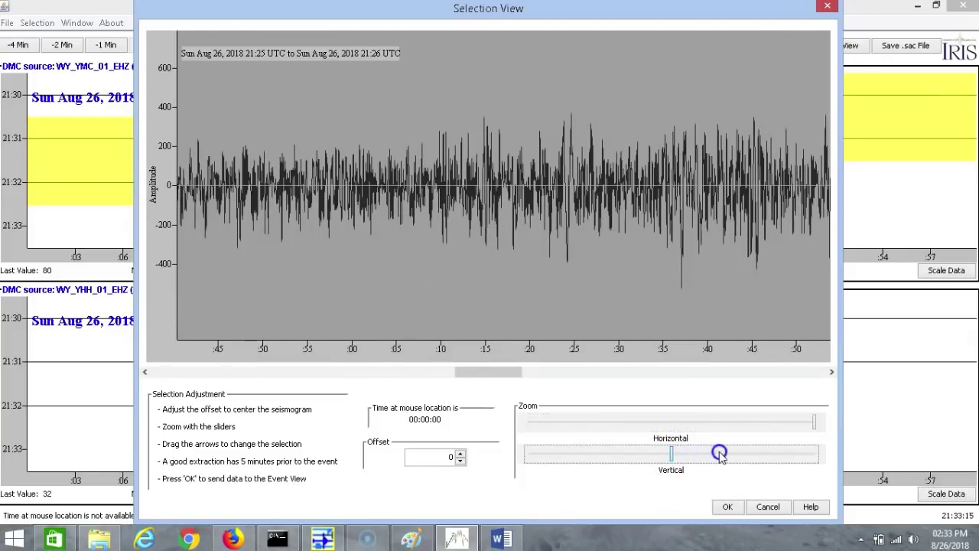
left_click_drag(666, 458, 611, 453)
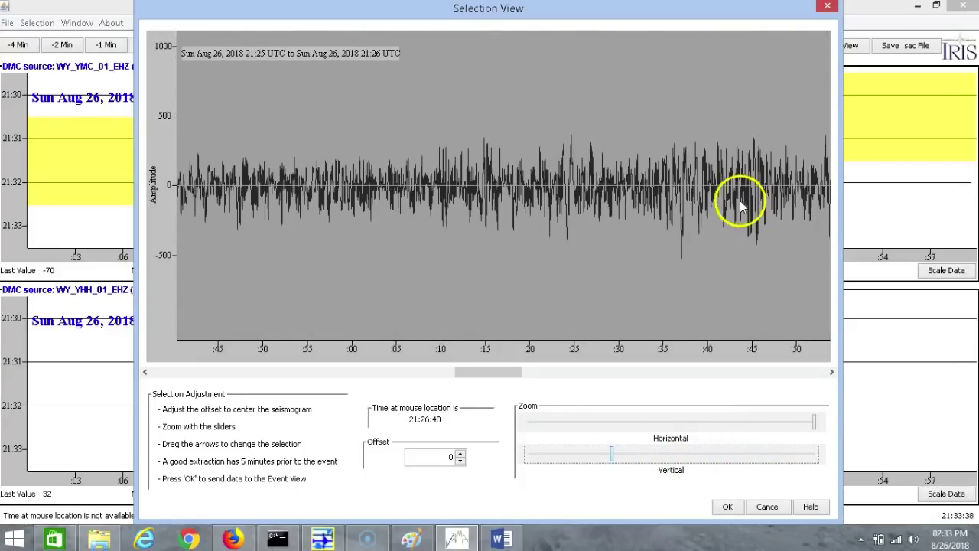
left_click(768, 507)
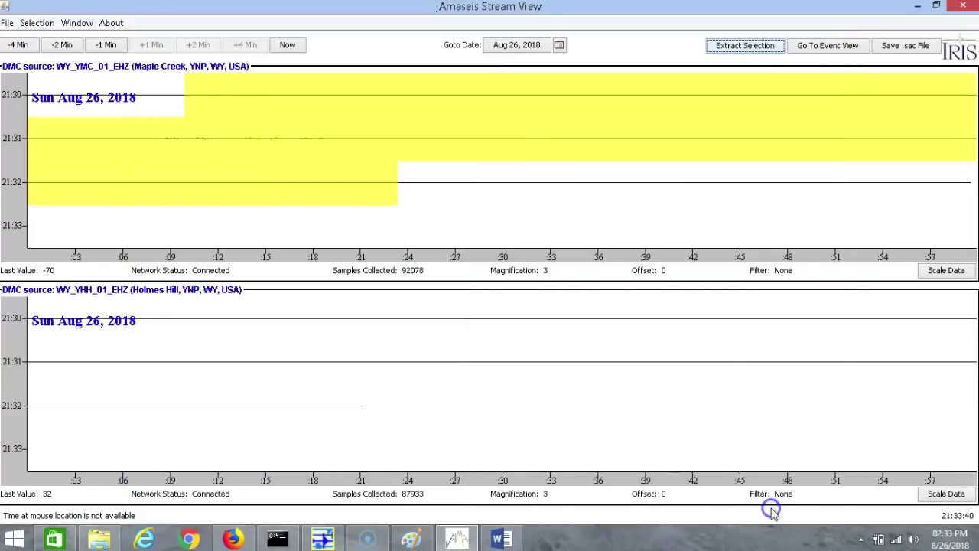
Look over the Event View and its station-adding option, and the option to save the selection as a .sac file.
left_click(827, 47)
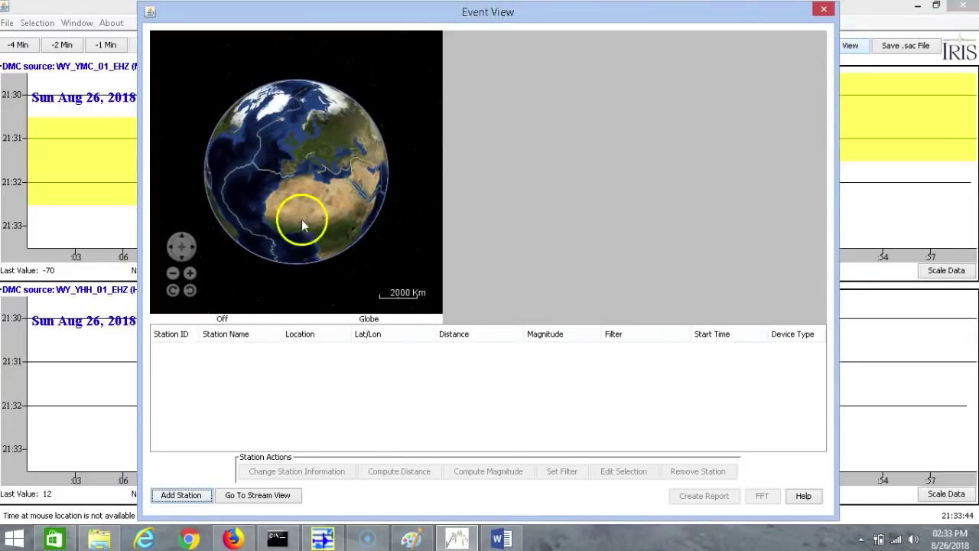
left_click(188, 495)
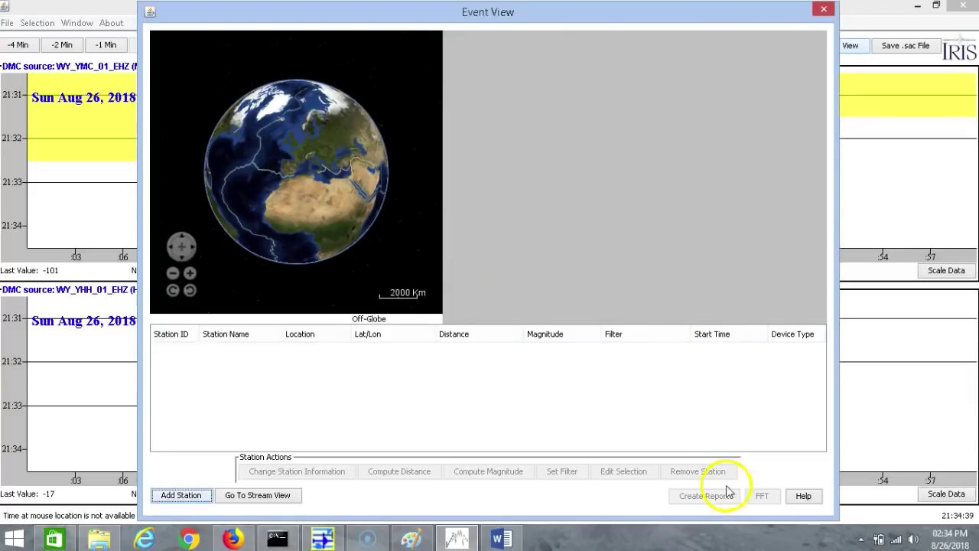
left_click(829, 13)
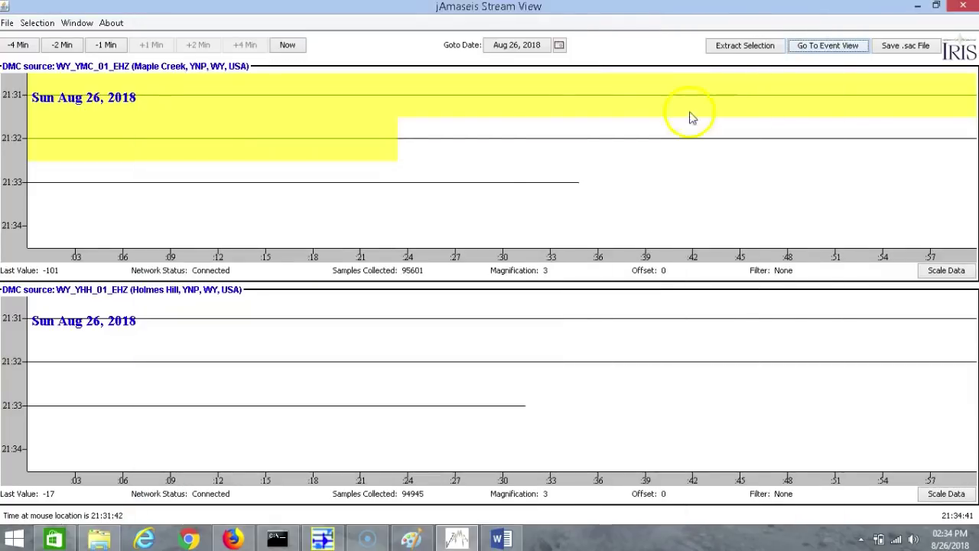
left_click(912, 46)
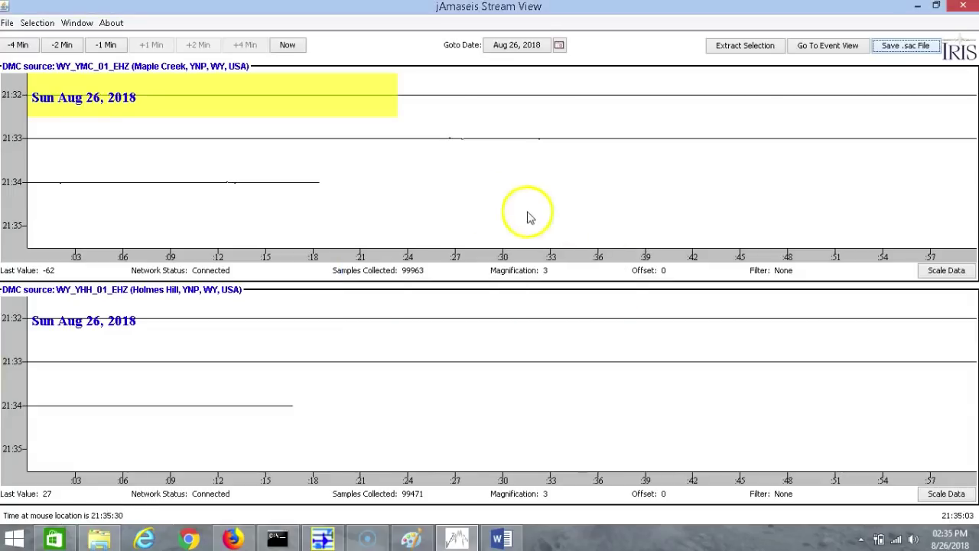
Replace the YMC selection with the span from about 21:33:07 to 21:33:25 and start creating a selection image.
left_click(342, 163)
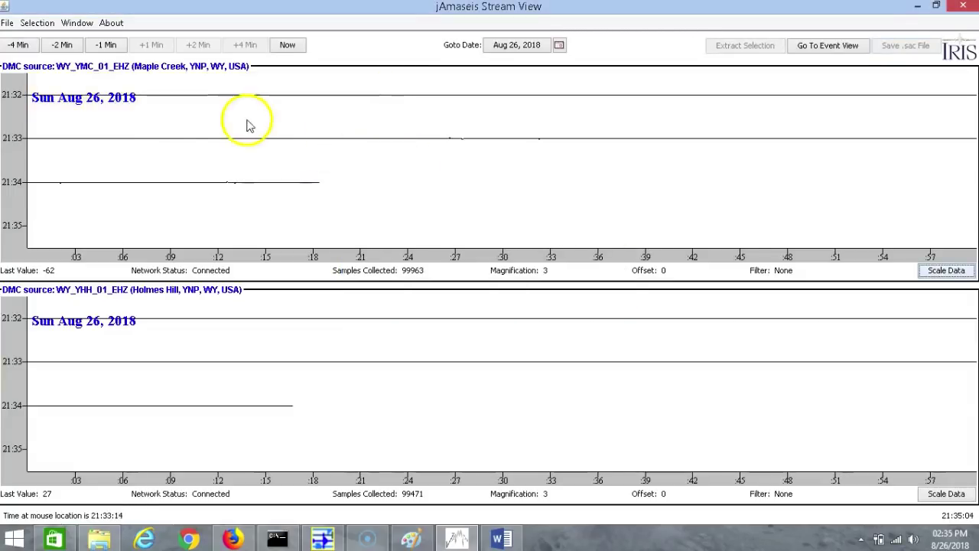
mouse_move(143, 138)
left_mouse_down()
mouse_move(247, 158)
mouse_move(556, 157)
mouse_move(401, 151)
mouse_move(426, 145)
left_mouse_up()
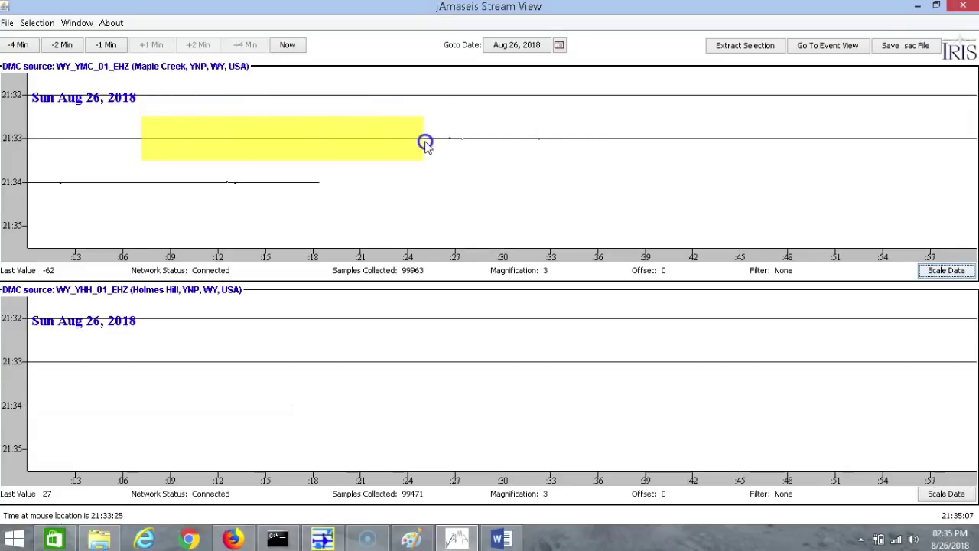
left_click(7, 23)
left_click(52, 124)
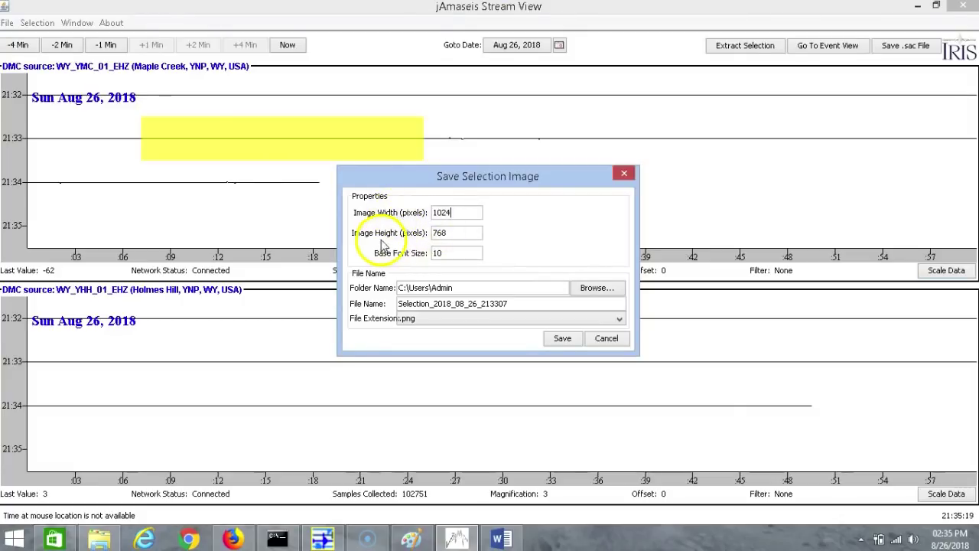
Save the selection image to the Desktop as PPPPPPPPPPP in .png format.
left_click(595, 288)
left_click(316, 235)
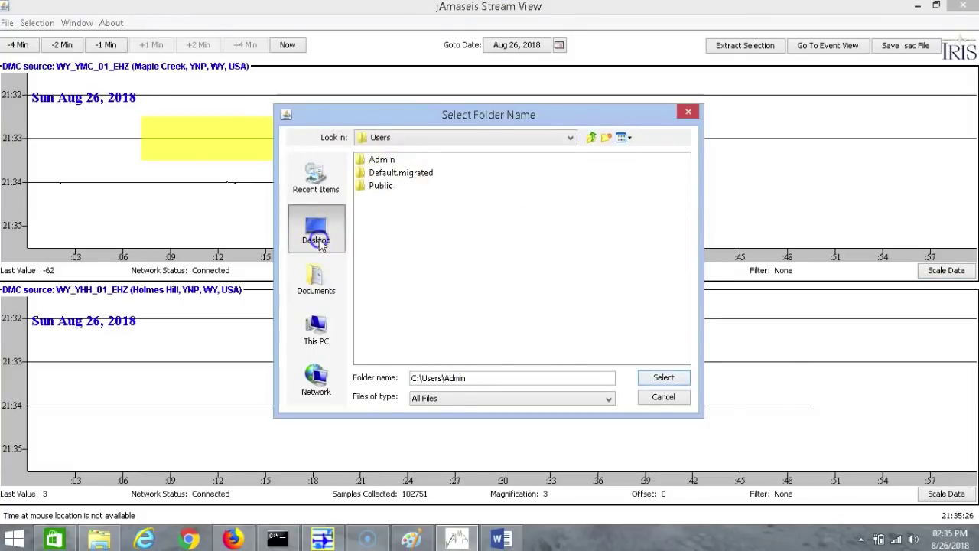
left_click(663, 377)
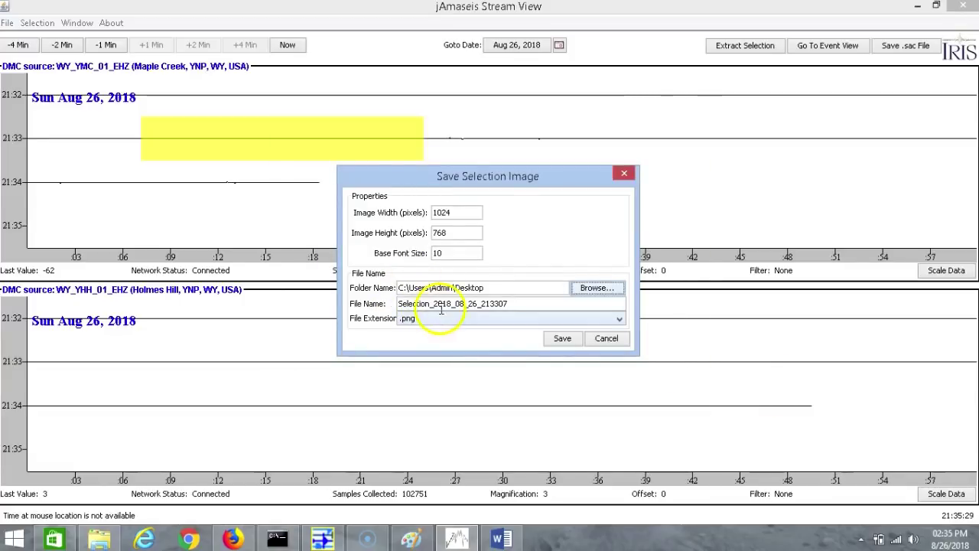
left_click_drag(511, 304, 402, 304)
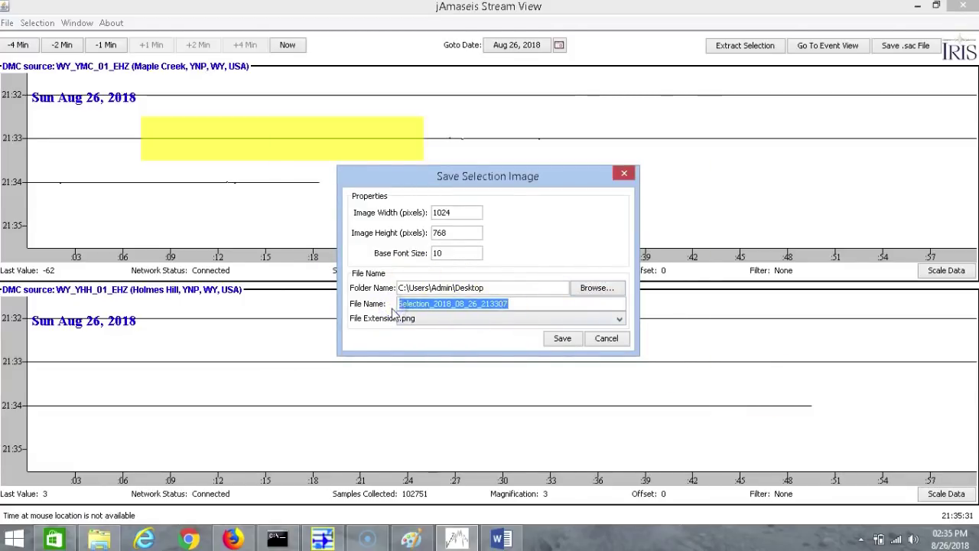
type("PPPPPPPPPPP")
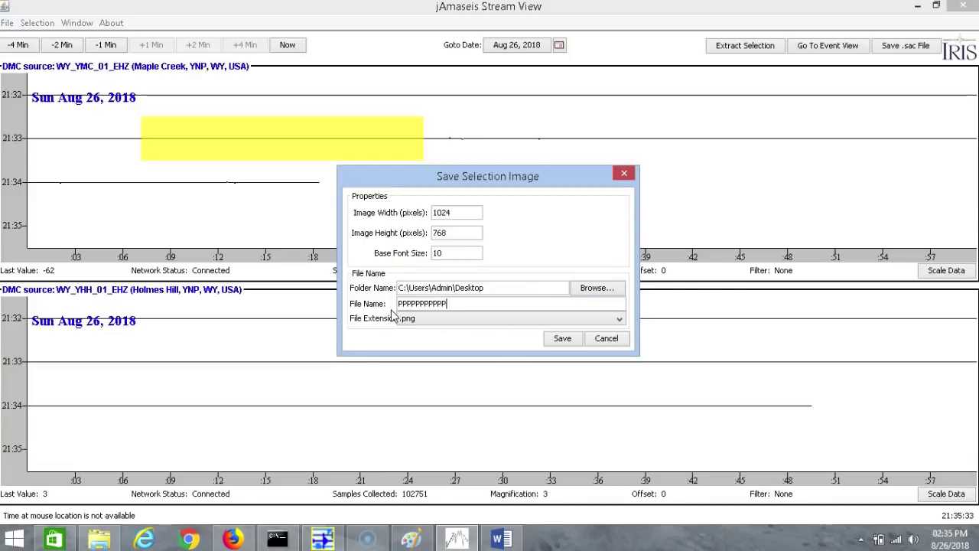
left_click(438, 322)
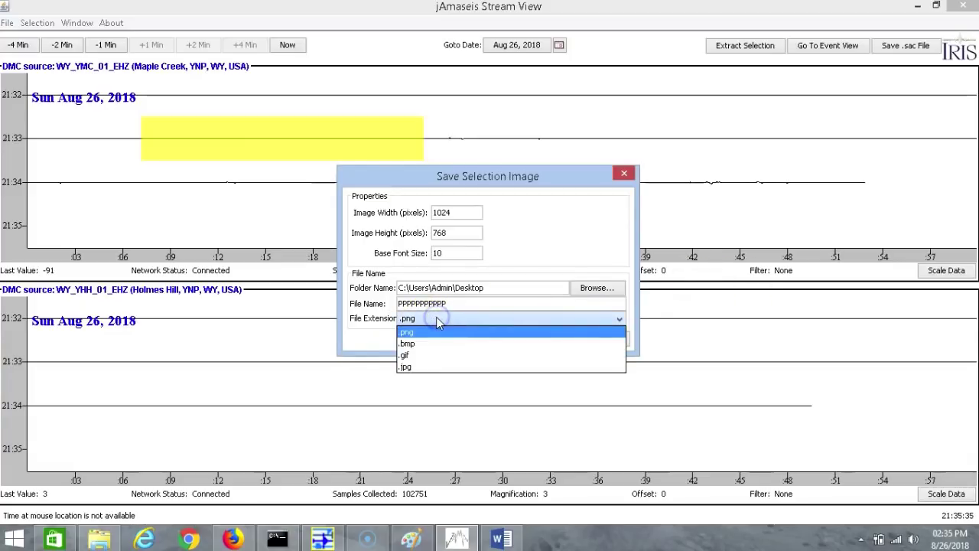
left_click(430, 319)
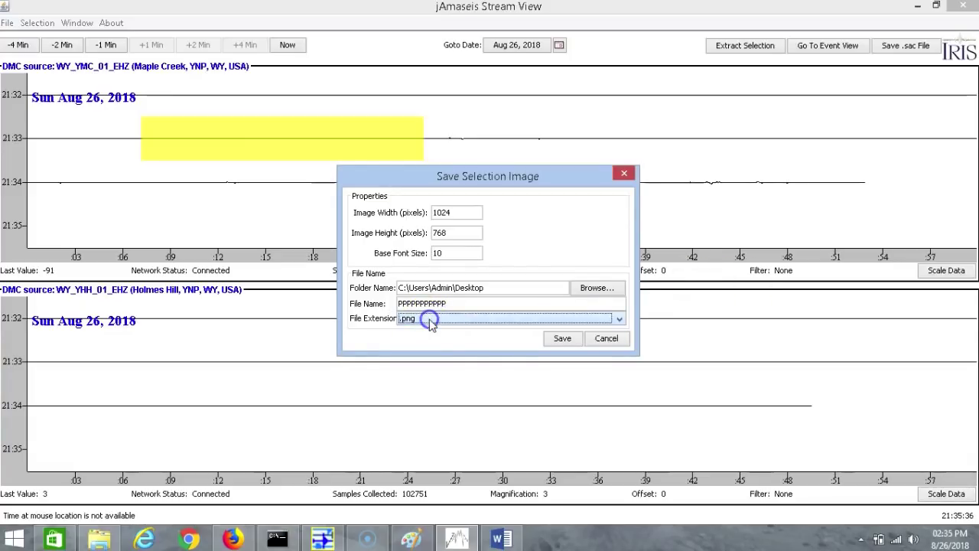
left_click(566, 341)
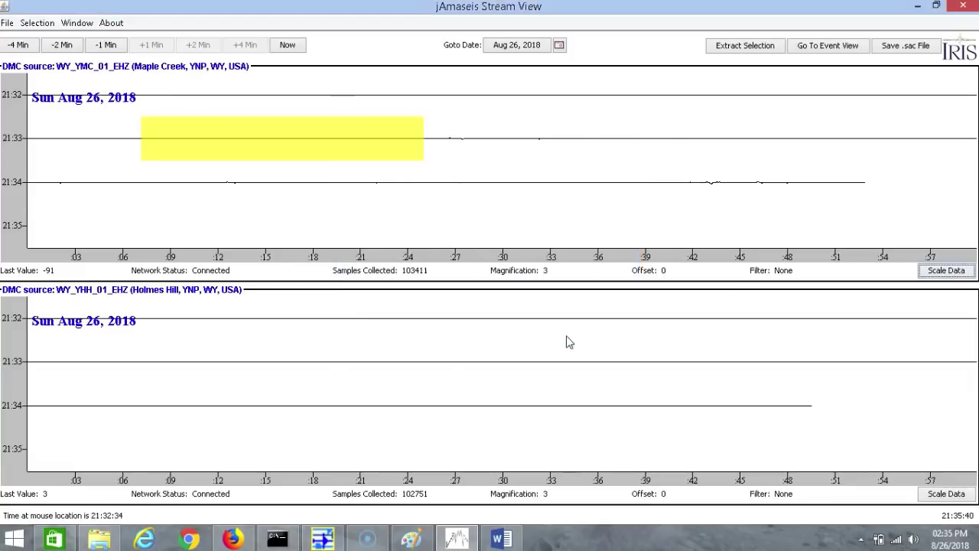
Minimize the open windows, view the saved PPPPPPPPPPP image from the desktop, and return to jAmaSeis.
left_click(918, 10)
left_click(918, 7)
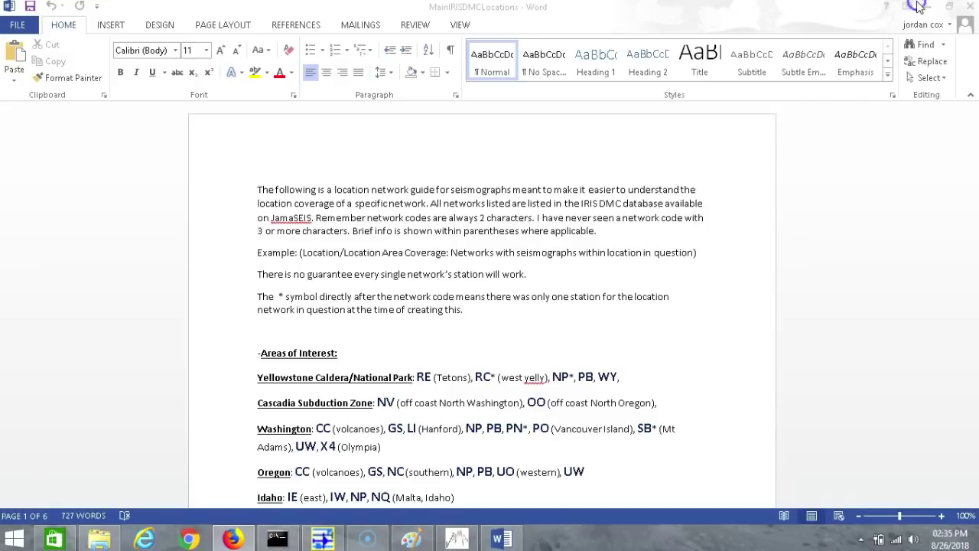
left_click(925, 7)
left_click(918, 8)
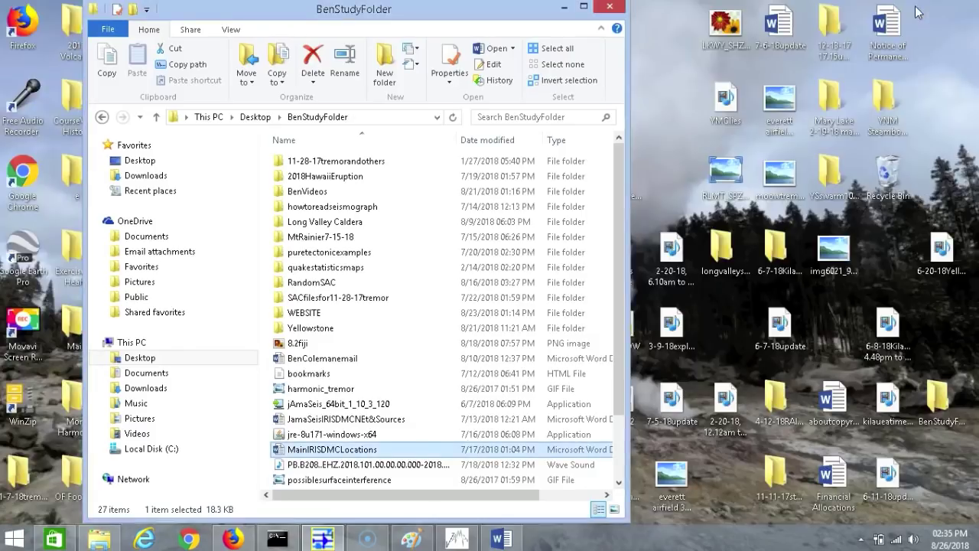
left_click(564, 6)
double_click(559, 31)
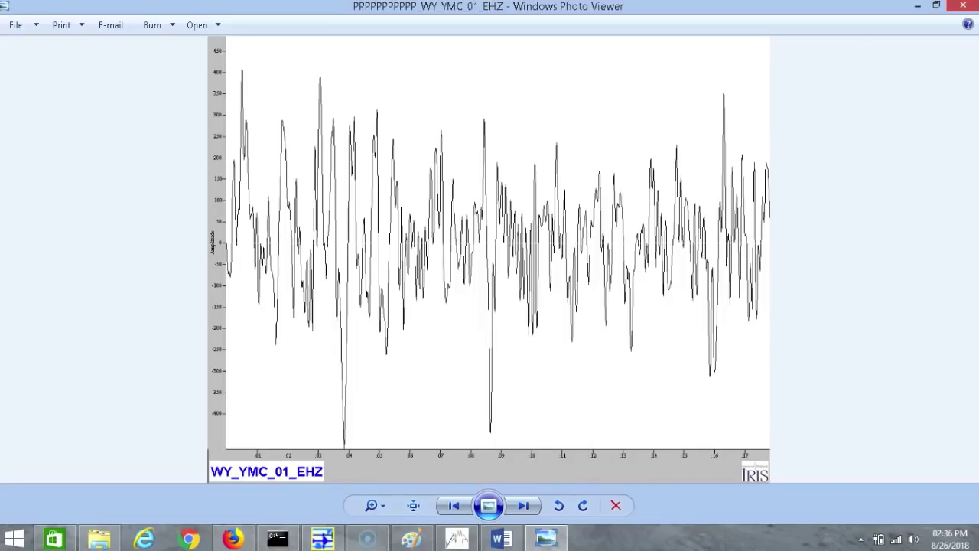
left_click(963, 7)
left_click(457, 539)
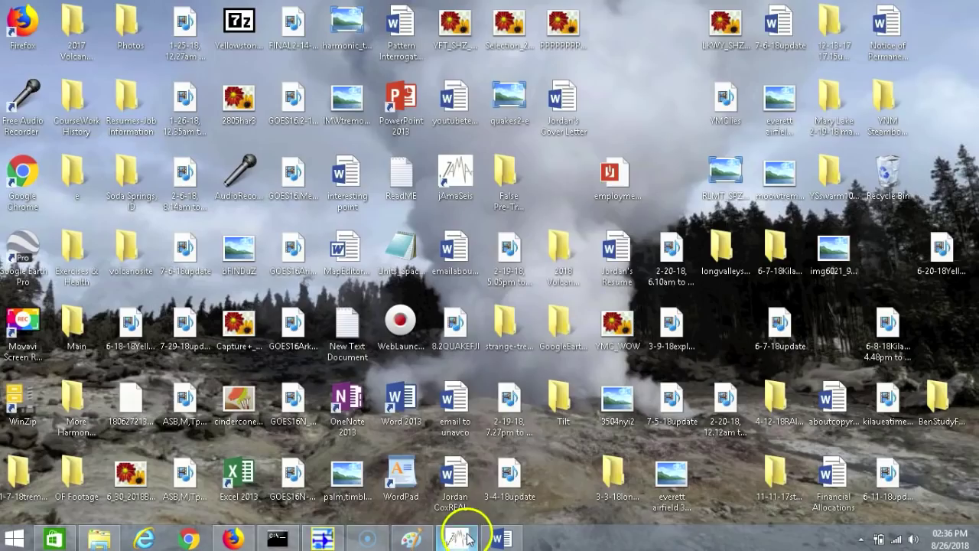
Clear the YMC selection and review the screenshot options, including the data source list, without saving an image.
left_click(305, 182)
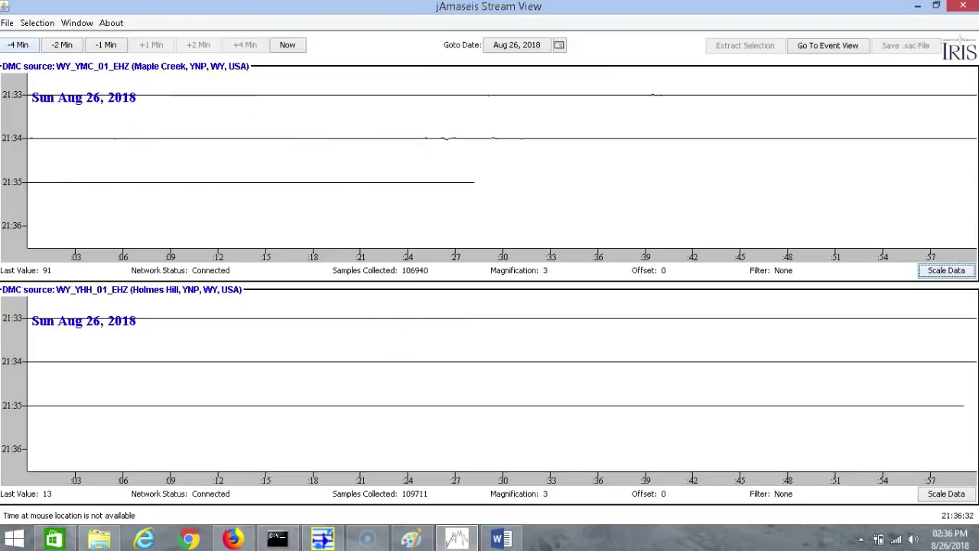
left_click(9, 24)
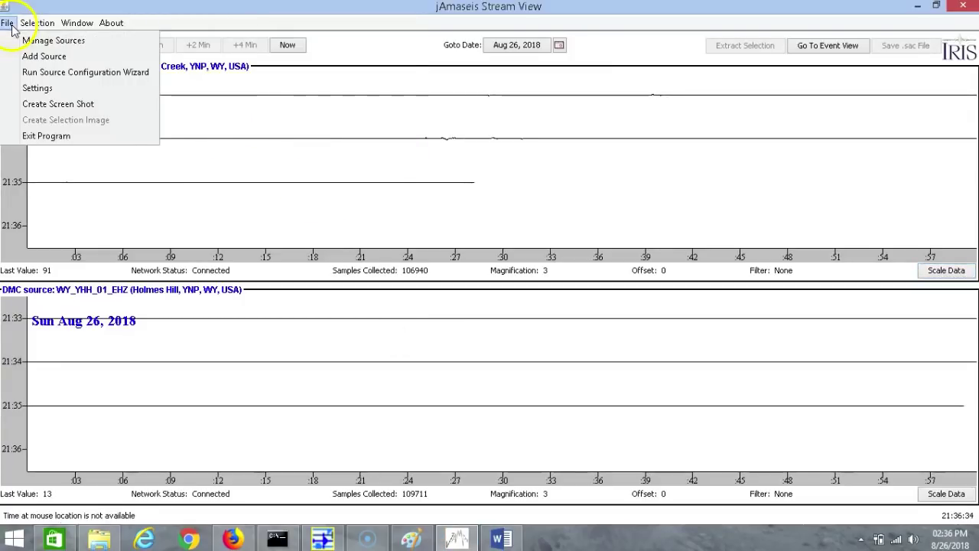
left_click(64, 104)
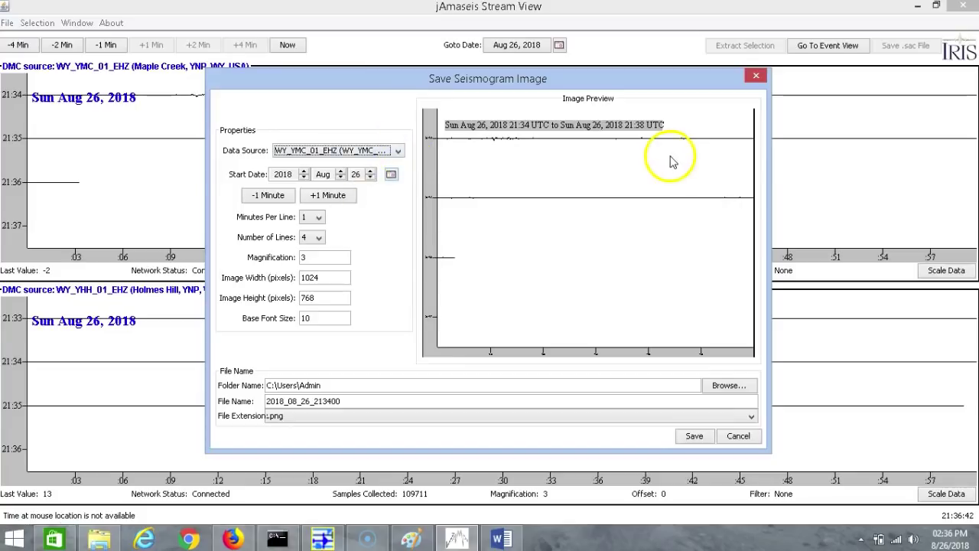
left_click(397, 150)
left_click(398, 150)
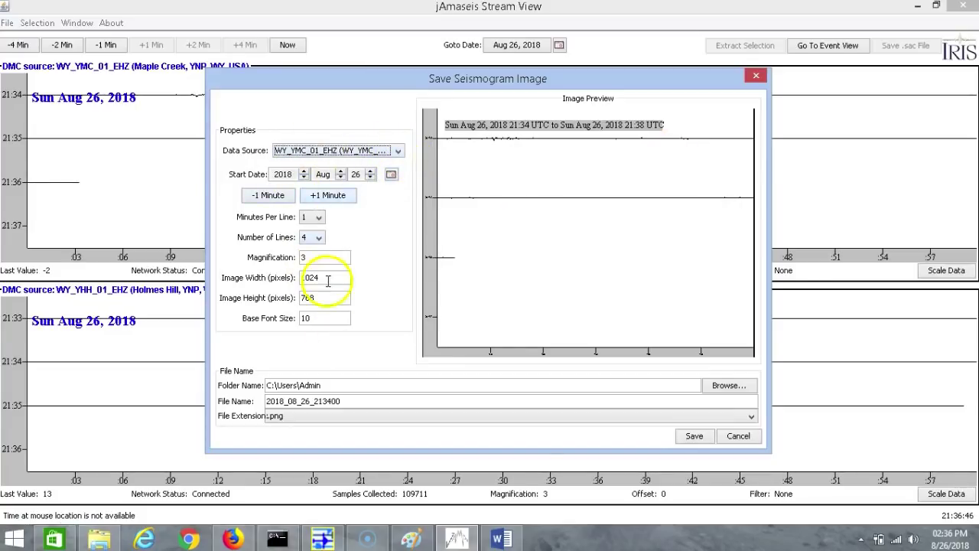
left_click(738, 435)
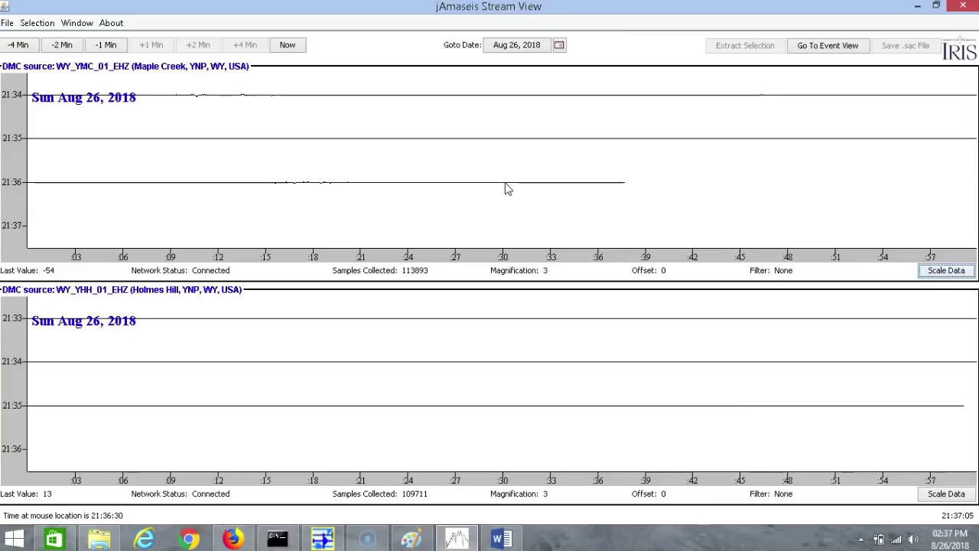
Set the amplitude magnification of the YMC stream to 30 and apply the scaling.
left_click(21, 273)
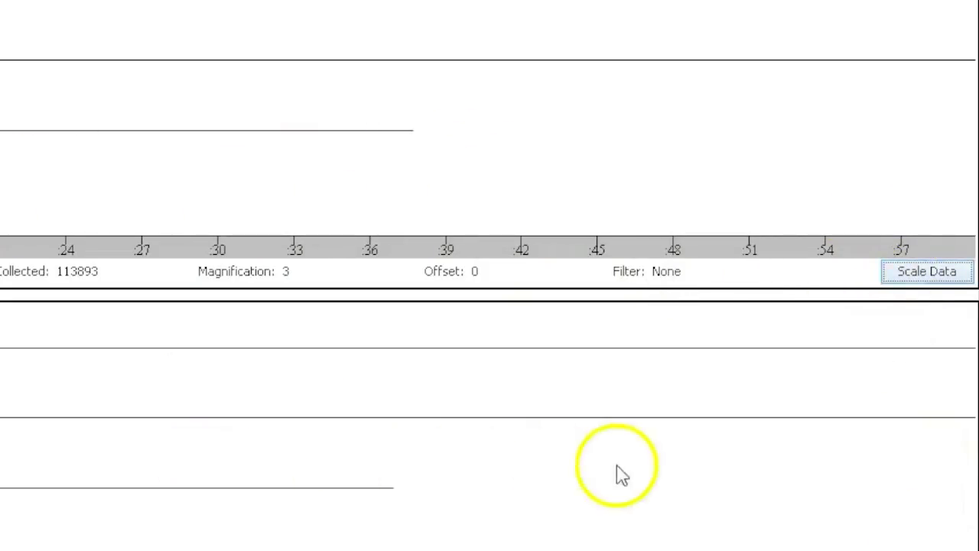
left_click(914, 277)
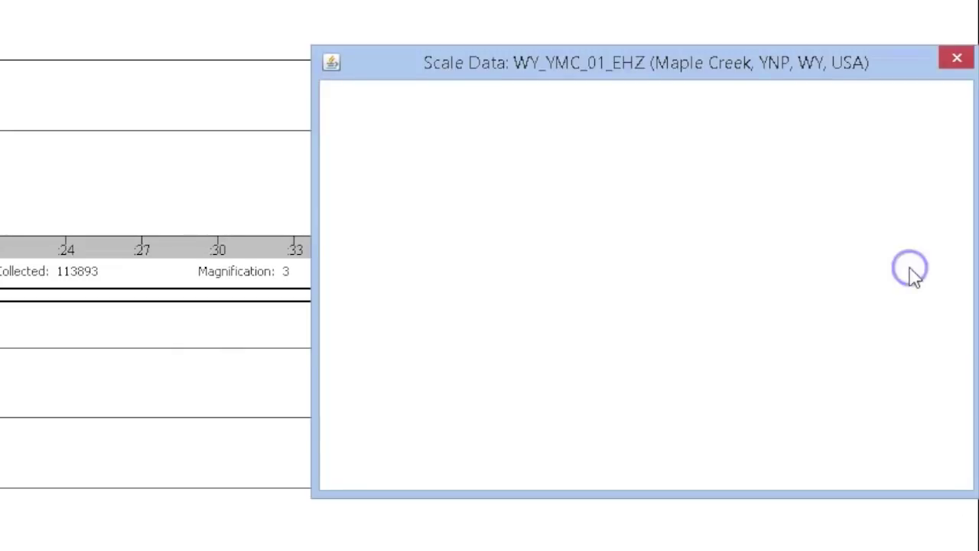
left_click_drag(682, 68, 518, 17)
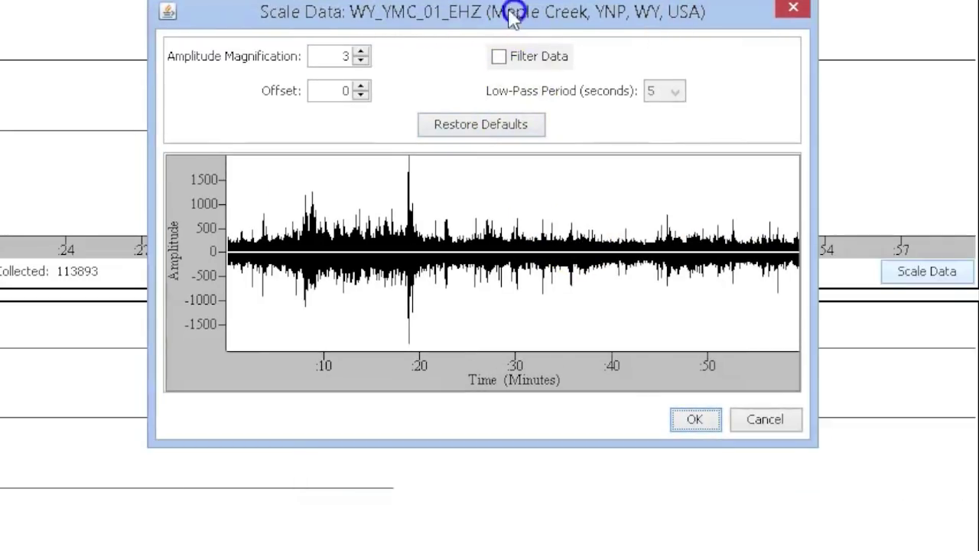
double_click(333, 56)
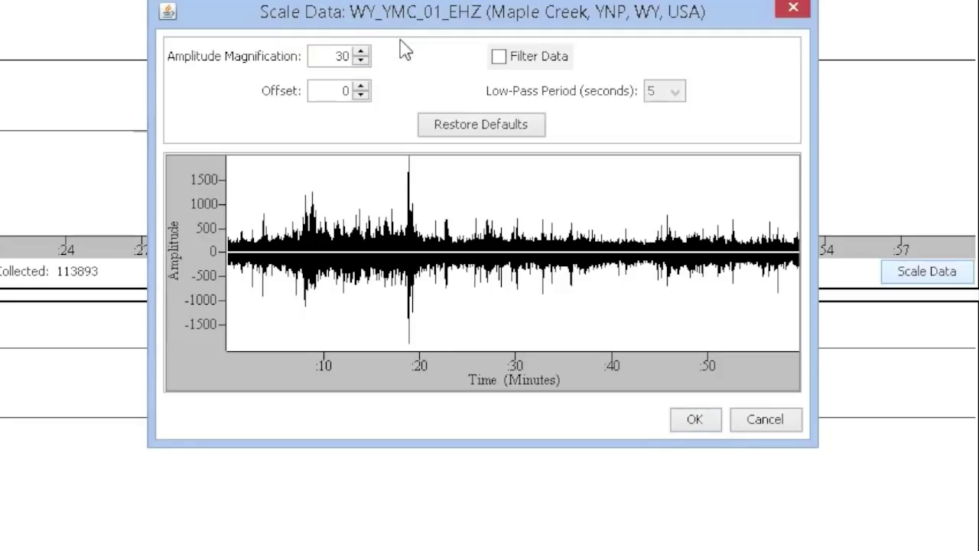
left_click(707, 419)
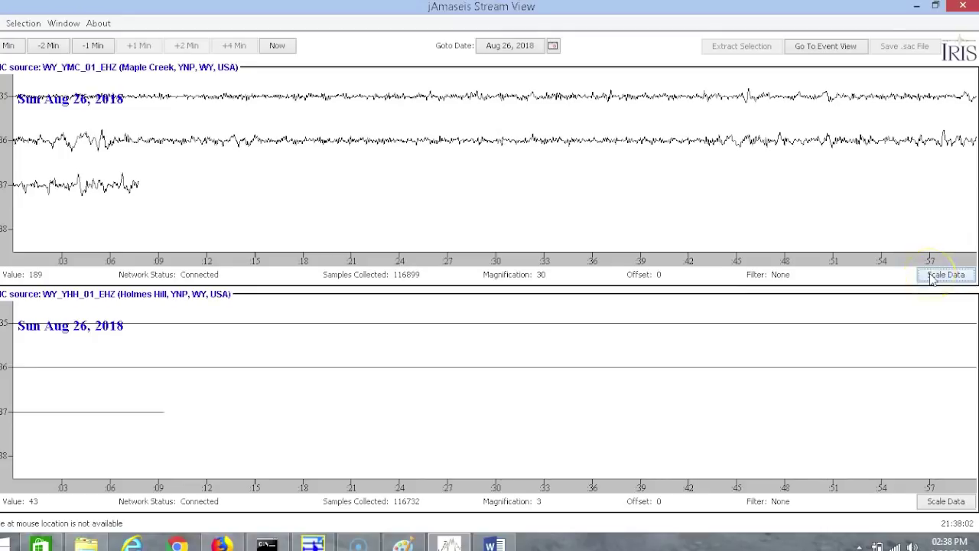
Toggle data filtering on and off for the YMC stream, then apply an amplitude magnification of 400.
left_click(936, 278)
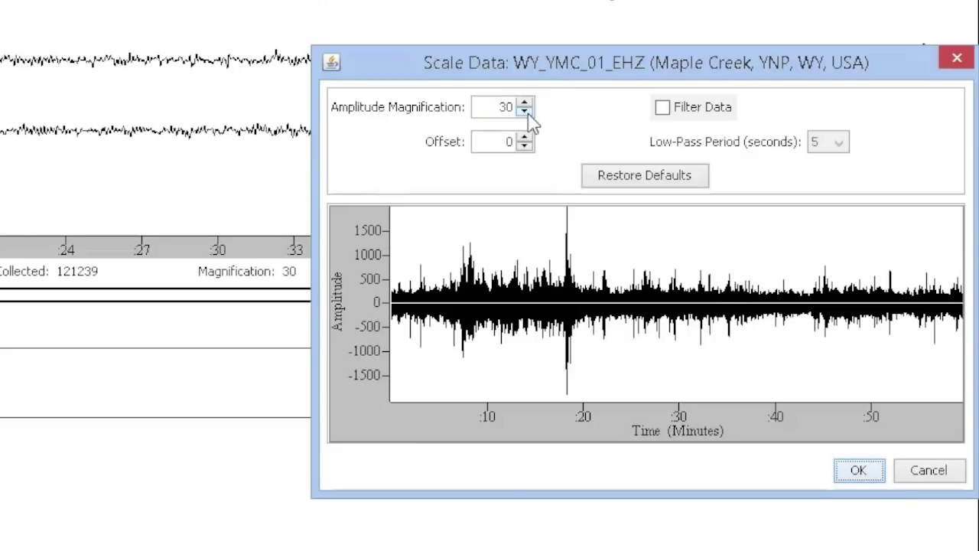
left_click(663, 109)
left_click(662, 108)
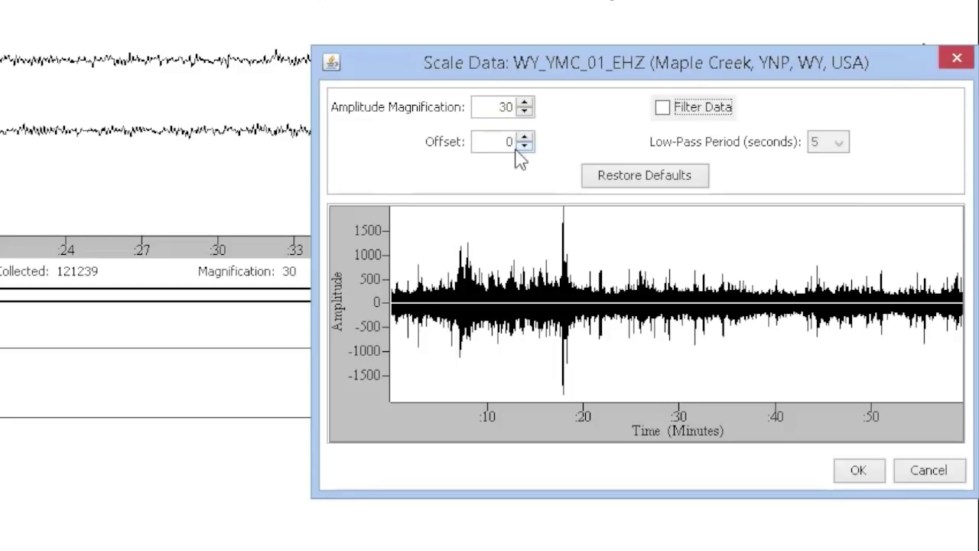
double_click(497, 107)
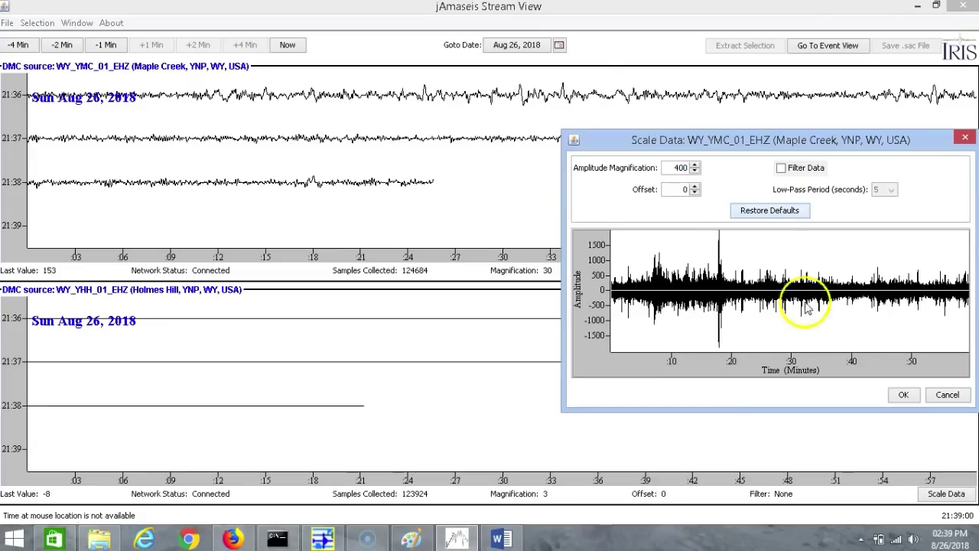
left_click(901, 398)
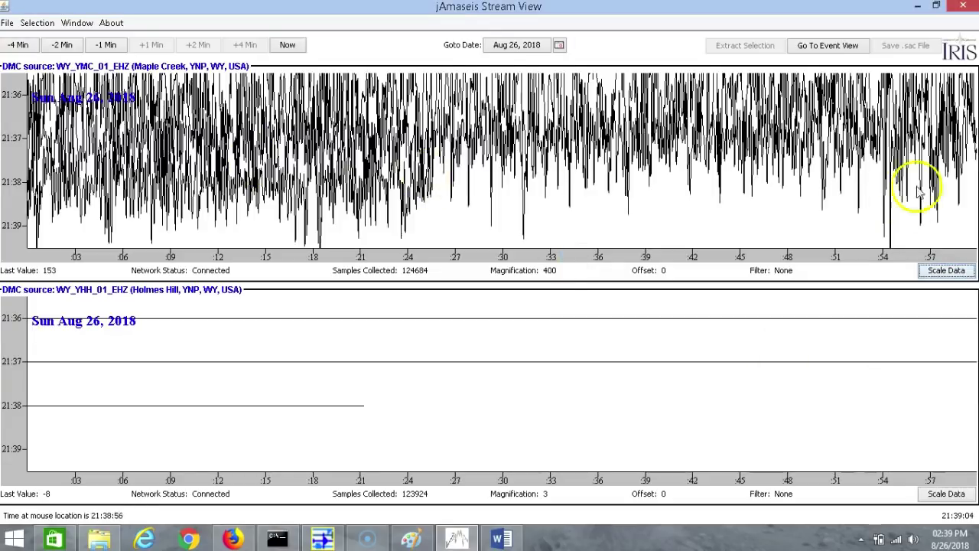
Set the YMC stream's amplitude magnification to 2 and apply the scaling.
left_click(942, 270)
left_click_drag(675, 165, 704, 165)
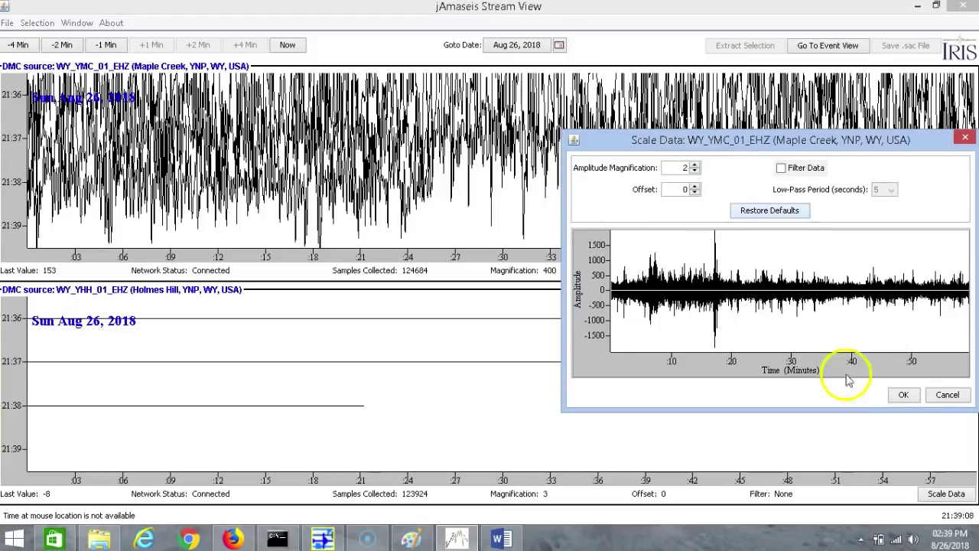
left_click(903, 395)
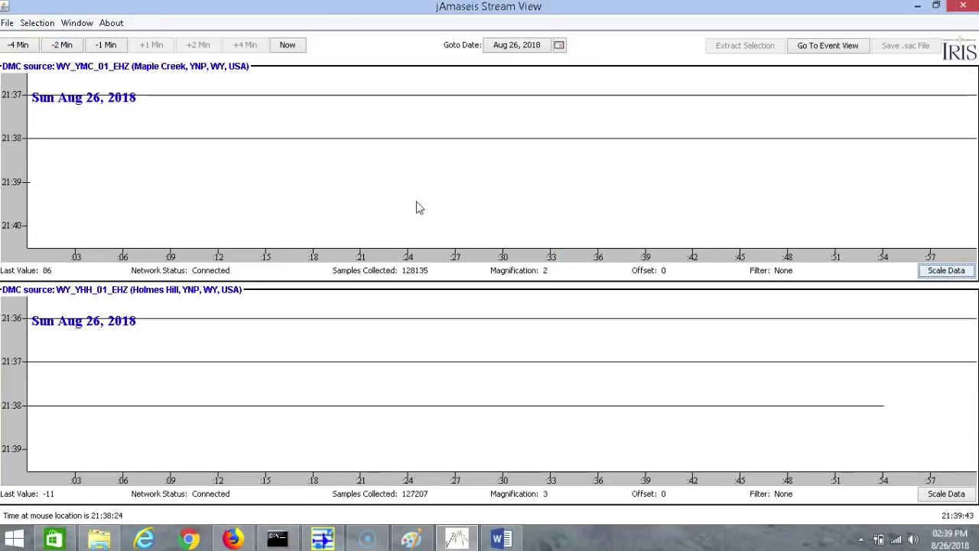